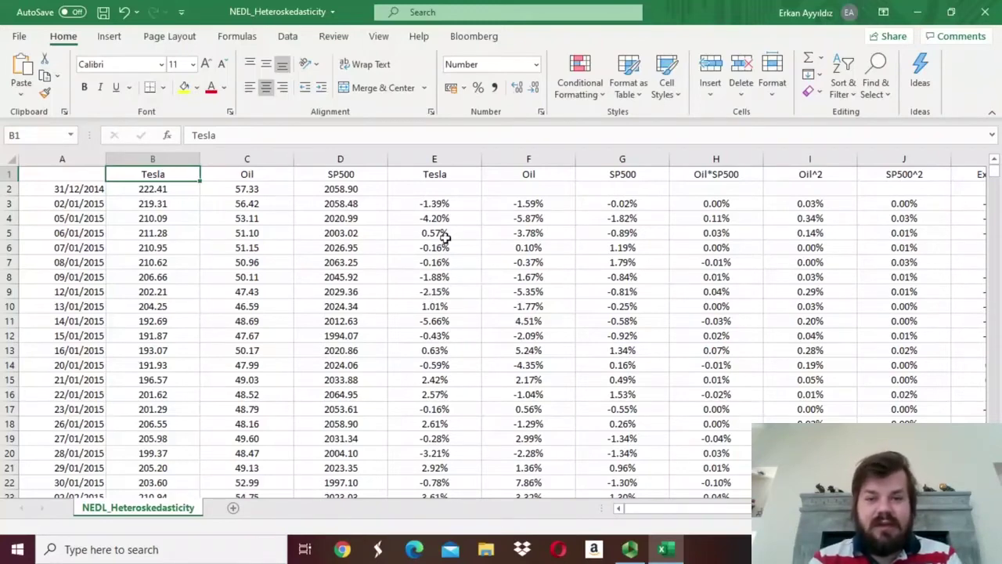
Step: Examine the Tesla, Oil and SP500 return formulas and the derived regression columns through Squared Resid
{"action": "left_click", "coordinate": [437, 201]}
{"action": "key", "text": "ctrl+shift+Down"}
{"action": "key", "text": "ctrl+shift+Up"}
{"action": "key", "text": "ctrl+Up"}
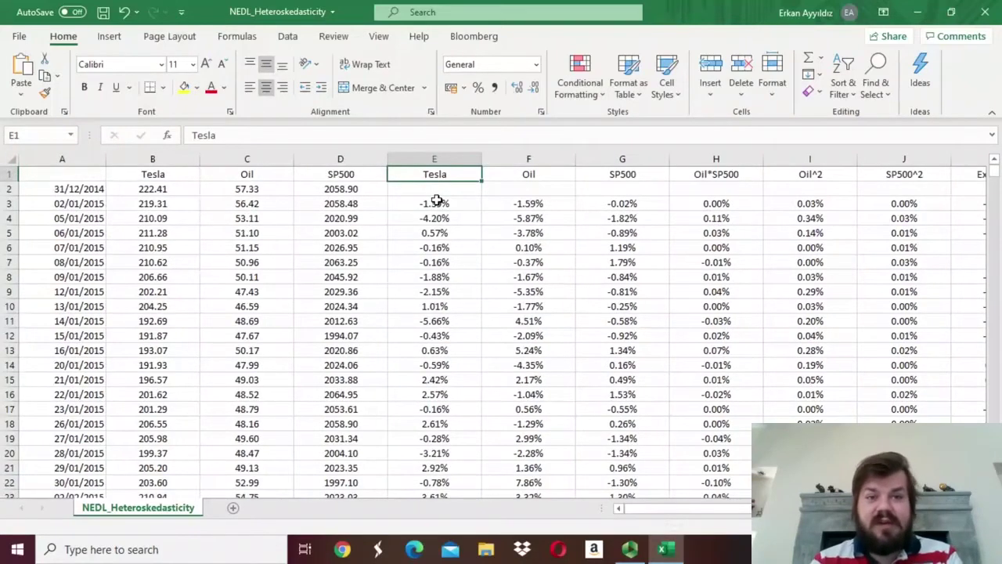
{"action": "left_click", "coordinate": [435, 205]}
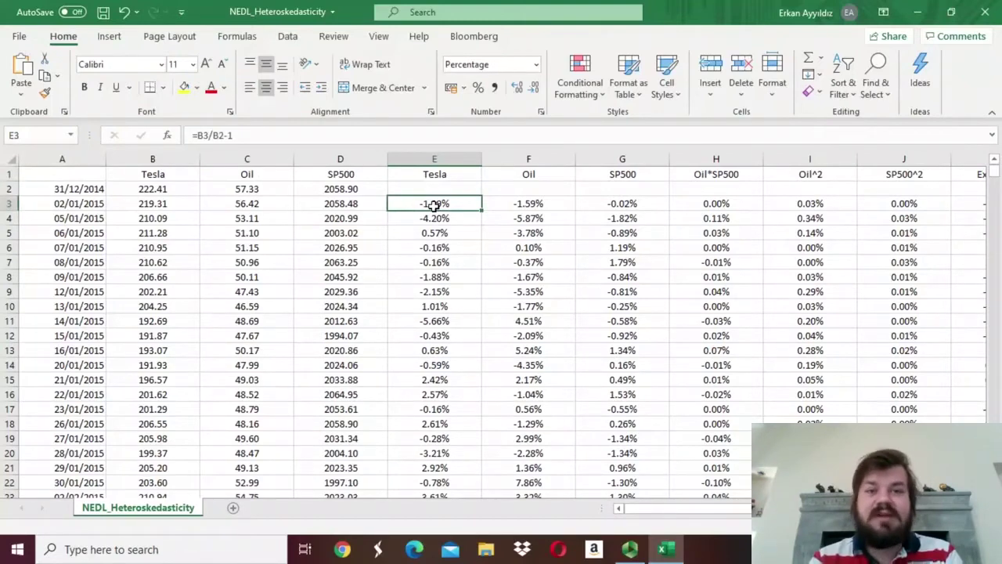
{"action": "key", "text": "Right"}
{"action": "key", "text": "Right"}
{"action": "key", "text": "Right"}
{"action": "key", "text": "Right"}
{"action": "key", "text": "Right"}
{"action": "key", "text": "Right"}
{"action": "key", "text": "Right"}
{"action": "key", "text": "Right"}
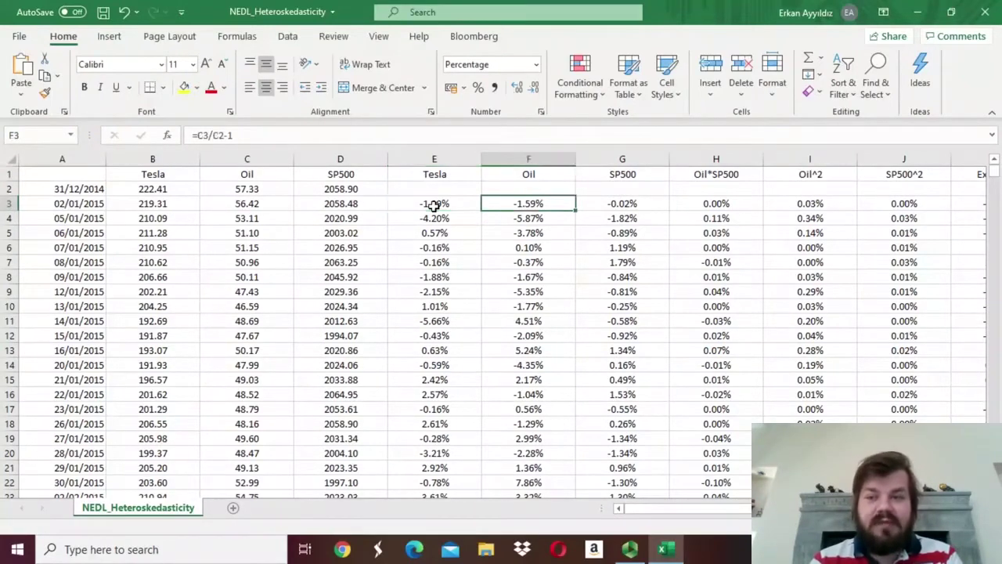
{"action": "key", "text": "Left"}
{"action": "key", "text": "Right"}
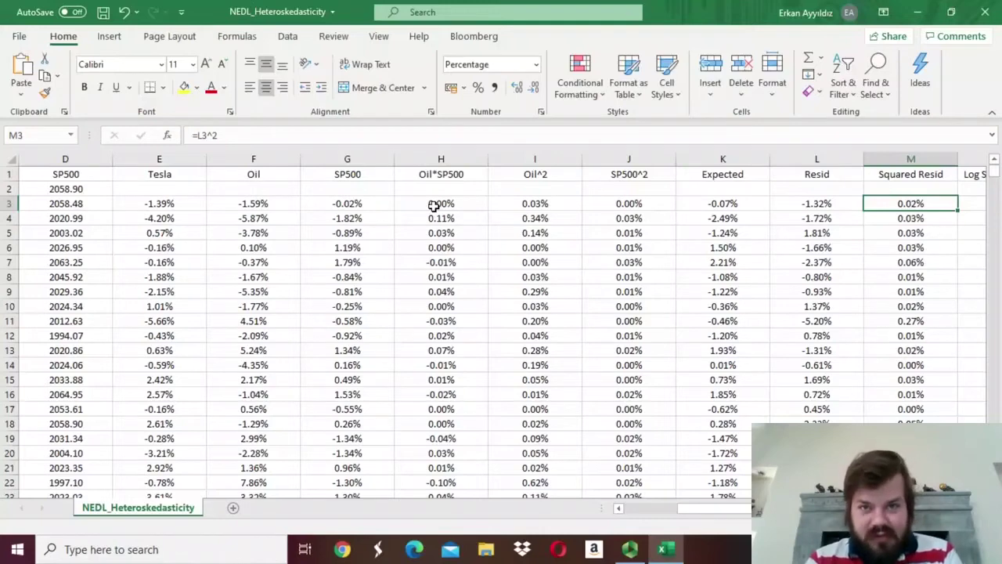
{"action": "left_click", "coordinate": [897, 180]}
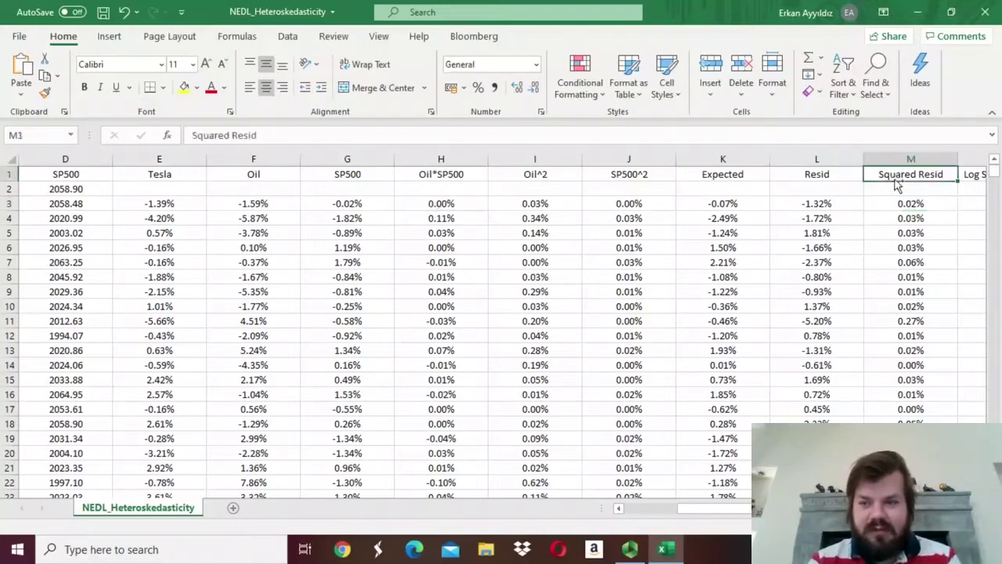
{"action": "key", "text": "ctrl+shift+Down"}
{"action": "left_click", "coordinate": [896, 180]}
{"action": "left_click", "coordinate": [910, 205]}
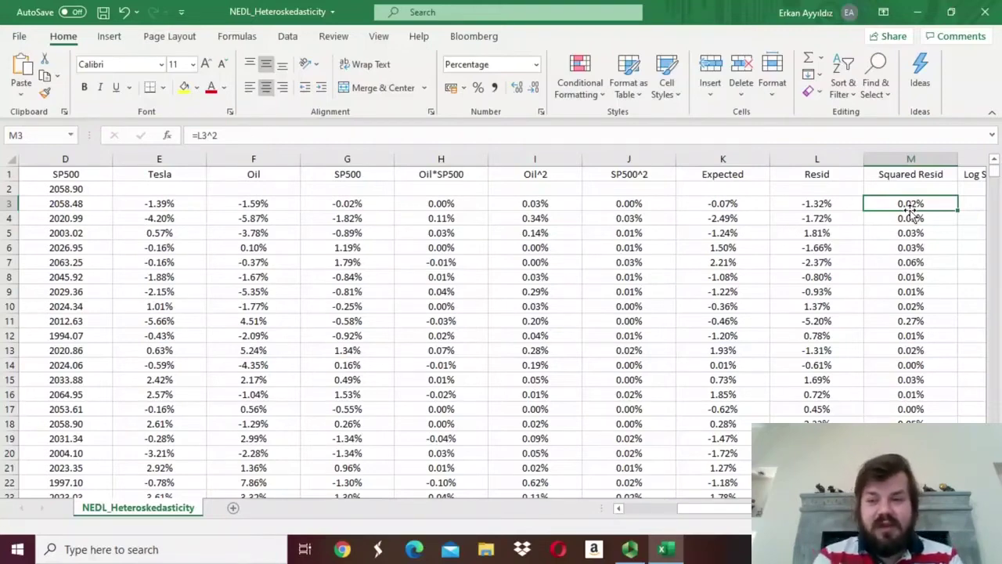
Step: Fill the Lag 1 Squared Resid column from P4 down with the previous row's squared residual, starting with =M3
{"action": "left_click", "coordinate": [908, 219]}
{"action": "key", "text": "Right"}
{"action": "key", "text": "Right"}
{"action": "key", "text": "Right"}
{"action": "key", "text": "Right"}
{"action": "key", "text": "Right"}
{"action": "key", "text": "Left"}
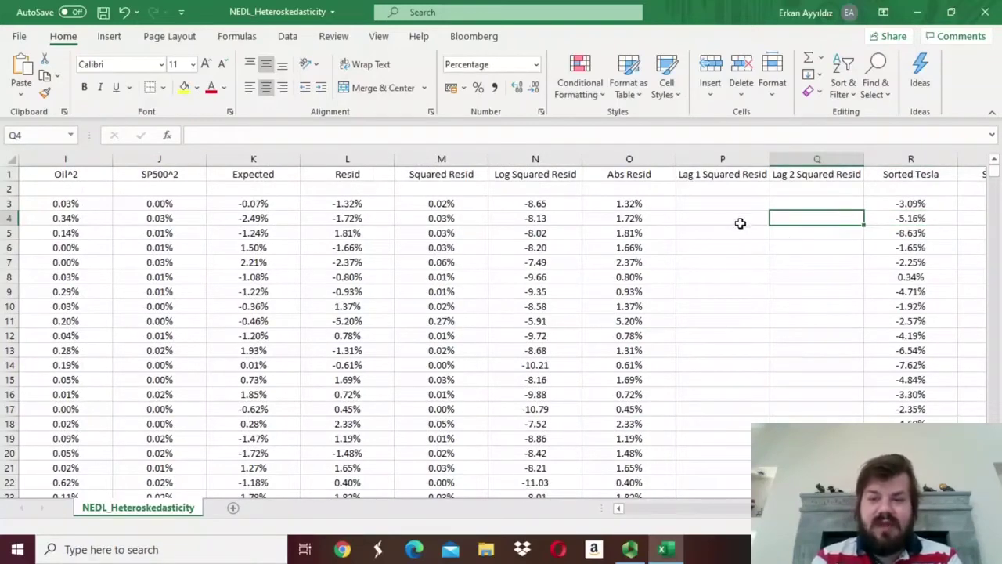
{"action": "left_click_drag", "start_coordinate": [710, 175], "coordinate": [786, 243]}
{"action": "left_click", "coordinate": [747, 217]}
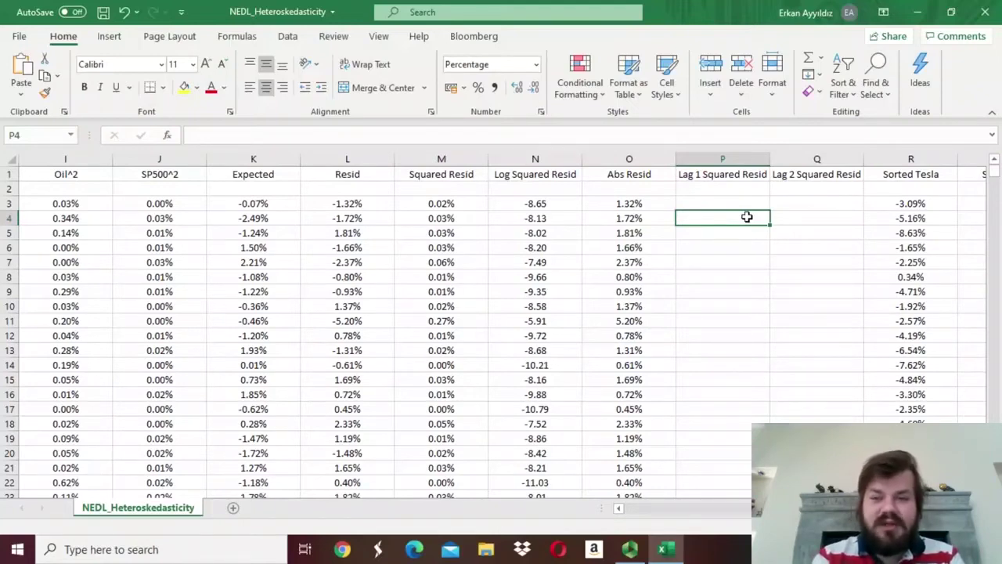
{"action": "type", "text": "="}
{"action": "left_click", "coordinate": [420, 205]}
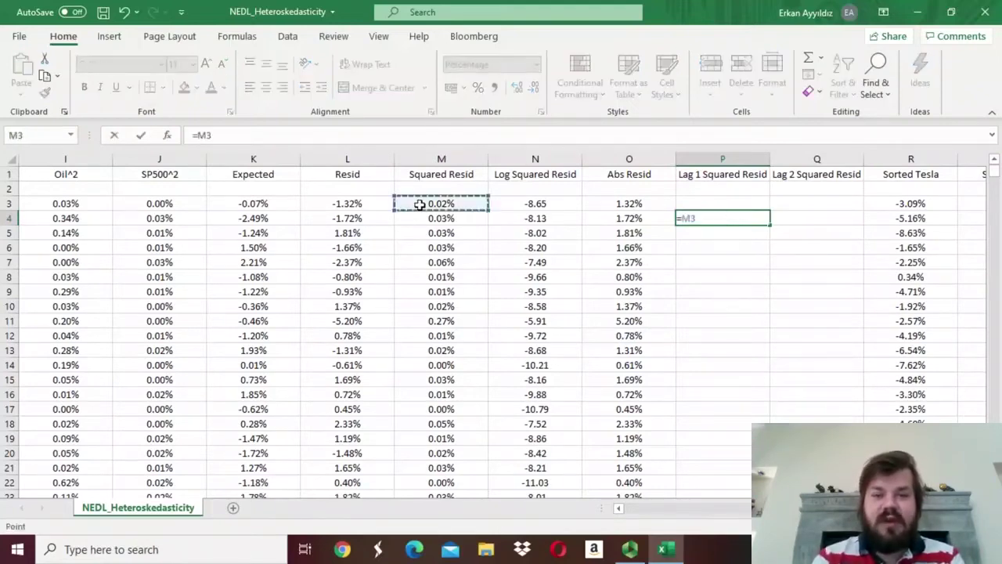
{"action": "key", "text": "Return"}
{"action": "key", "text": "Up"}
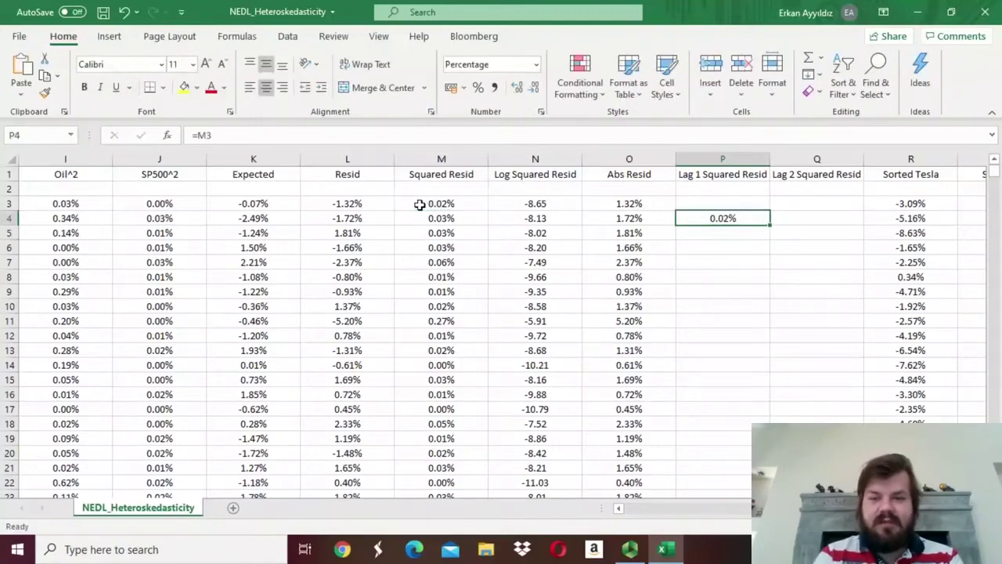
{"action": "double_click", "coordinate": [768, 226]}
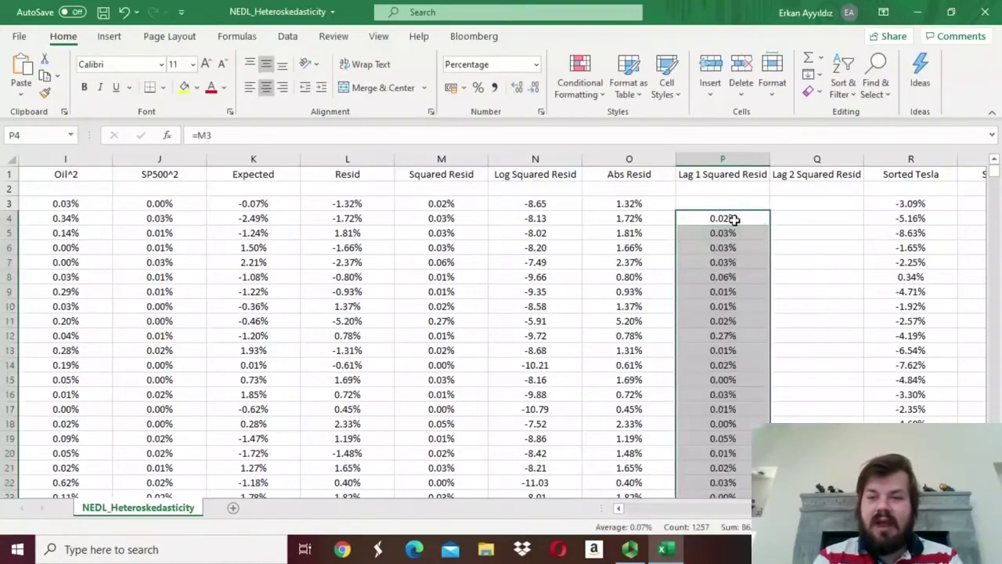
Step: Fill the Lag 2 Squared Resid column from Q5 down with the squared residual two rows earlier, starting with =M3
{"action": "left_click", "coordinate": [803, 231]}
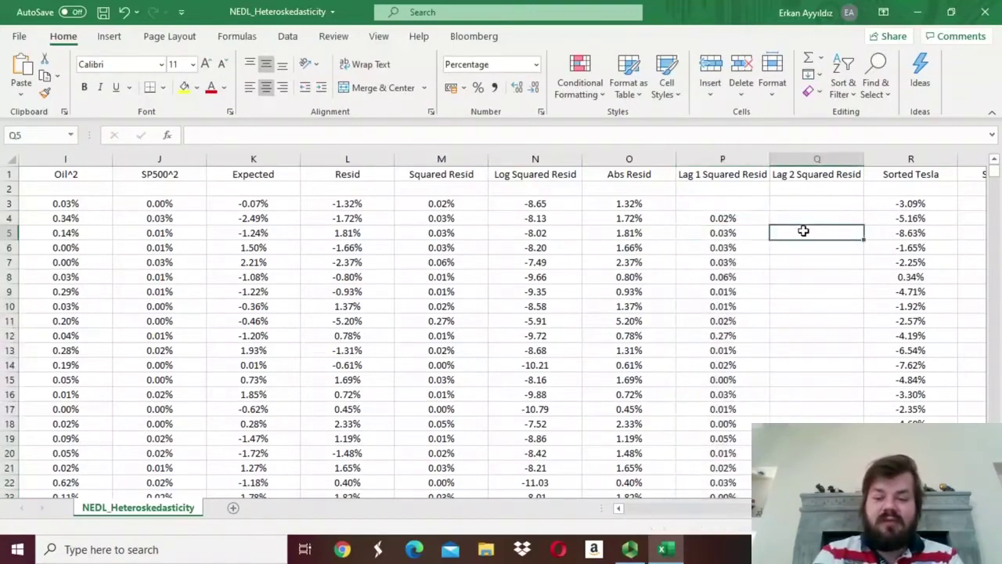
{"action": "type", "text": "="}
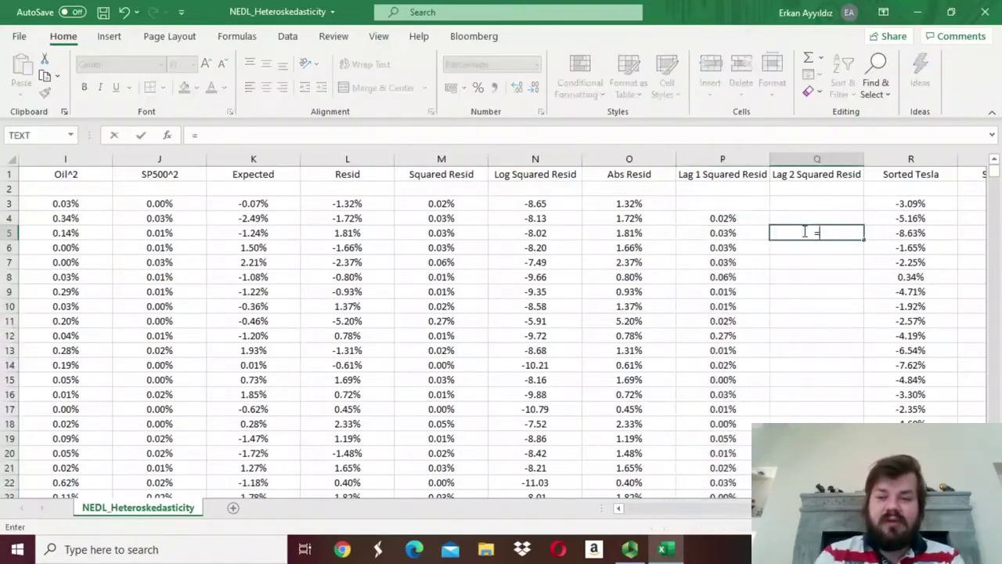
{"action": "left_click", "coordinate": [441, 204]}
{"action": "key", "text": "Return"}
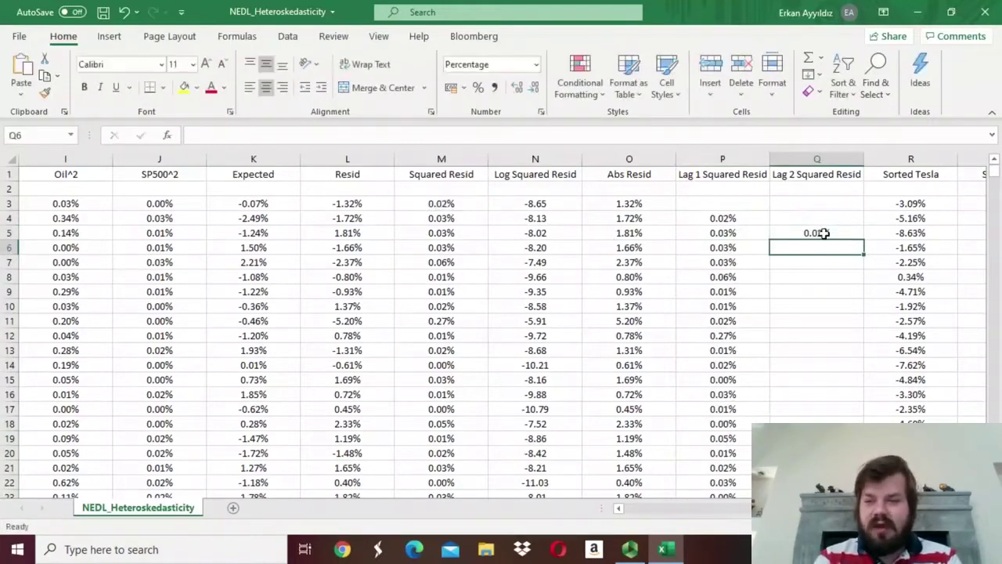
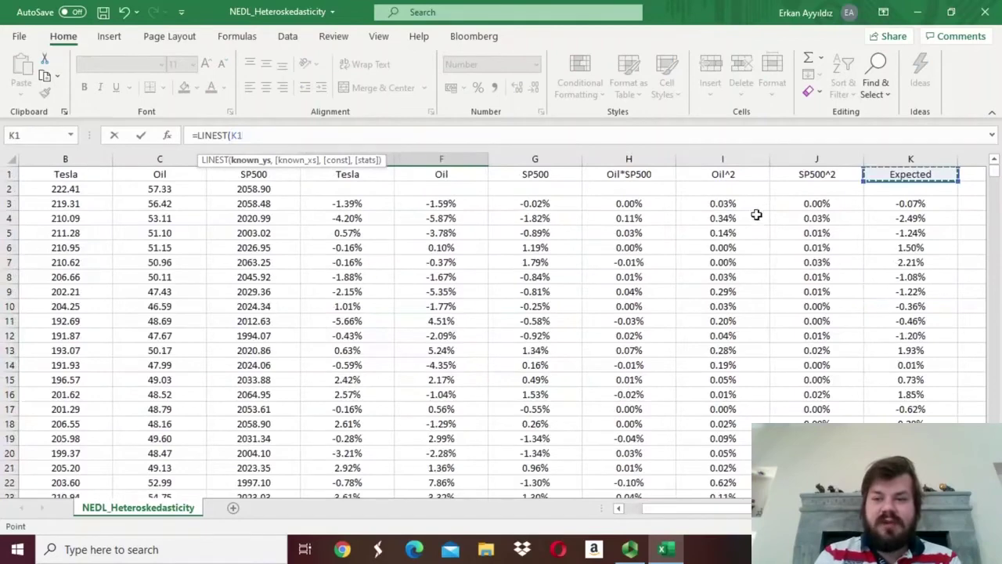
Step: Enter the ARCH (1) regression in E1310:F1314 as the array formula =LINEST(M4:M1260,P4:P1260,1,1)
{"action": "left_click_drag", "start_coordinate": [775, 223], "coordinate": [865, 251]}
{"action": "left_click", "coordinate": [889, 205]}
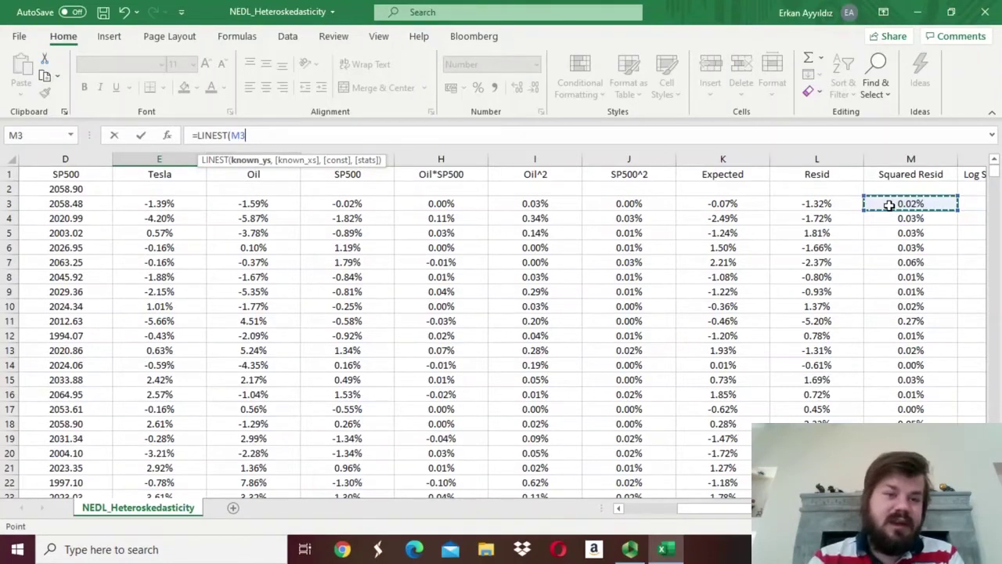
{"action": "left_click_drag", "start_coordinate": [935, 221], "coordinate": [550, 220]}
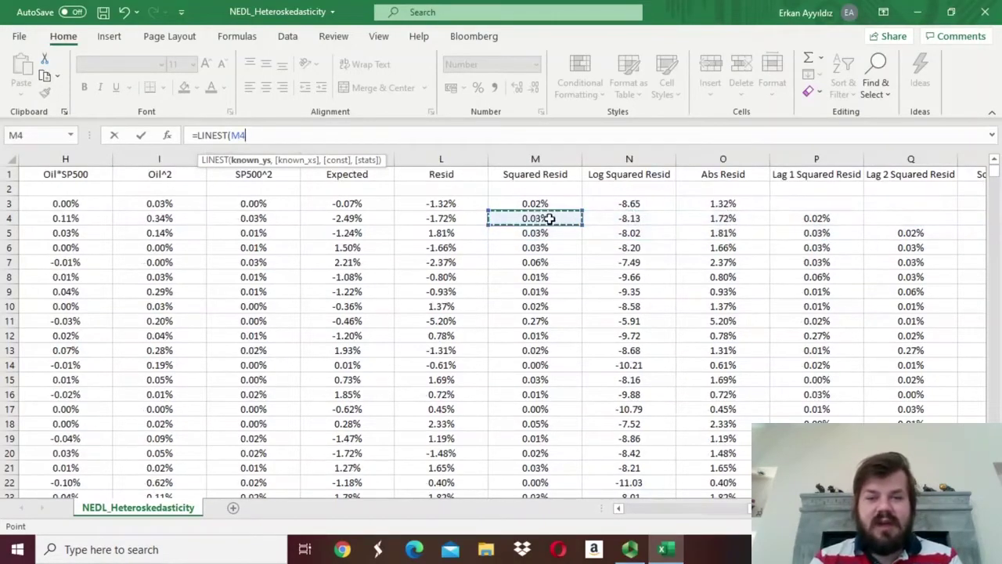
{"action": "key", "text": "ctrl+shift+Down"}
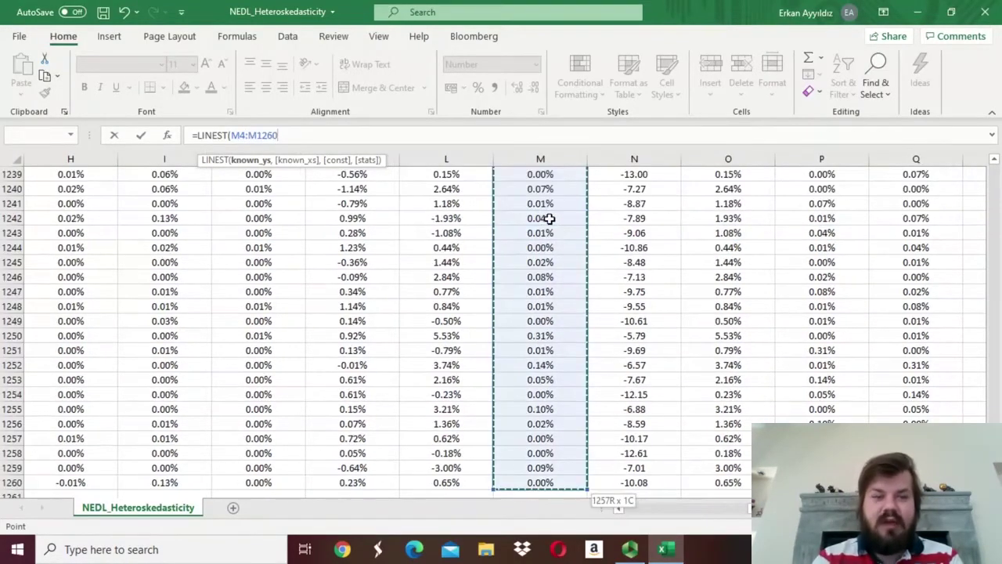
{"action": "type", "text": ","}
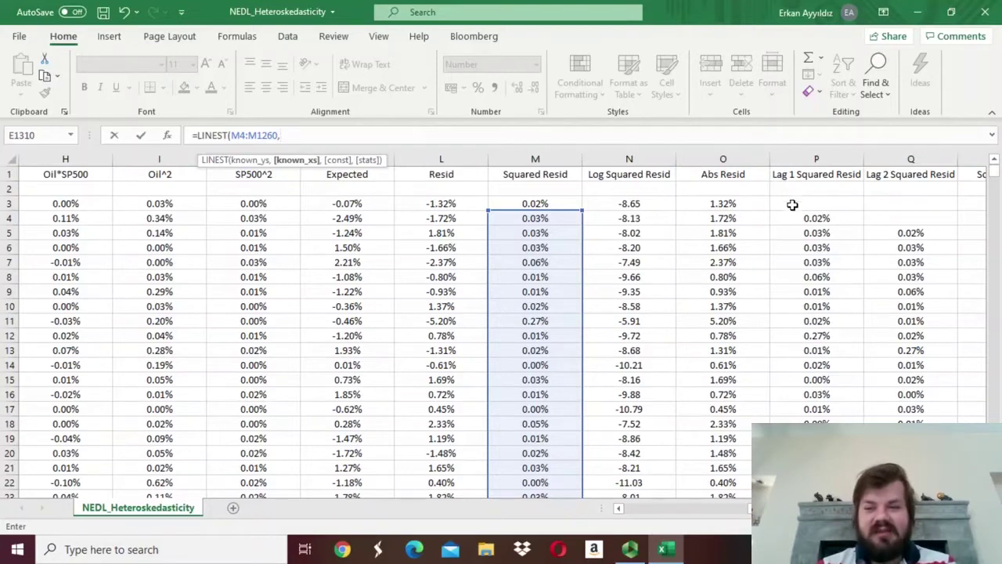
{"action": "left_click", "coordinate": [813, 218]}
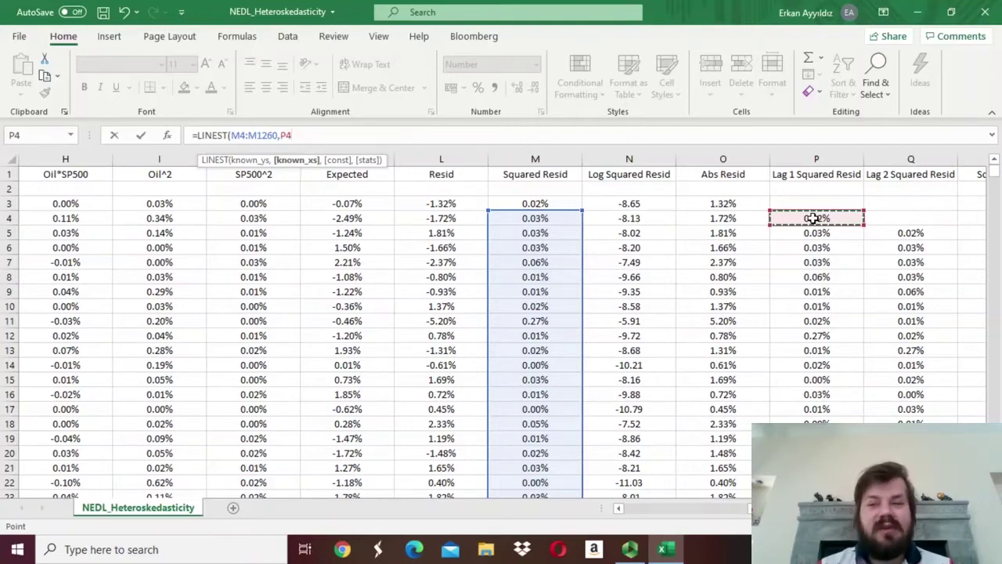
{"action": "key", "text": "ctrl+shift+Down"}
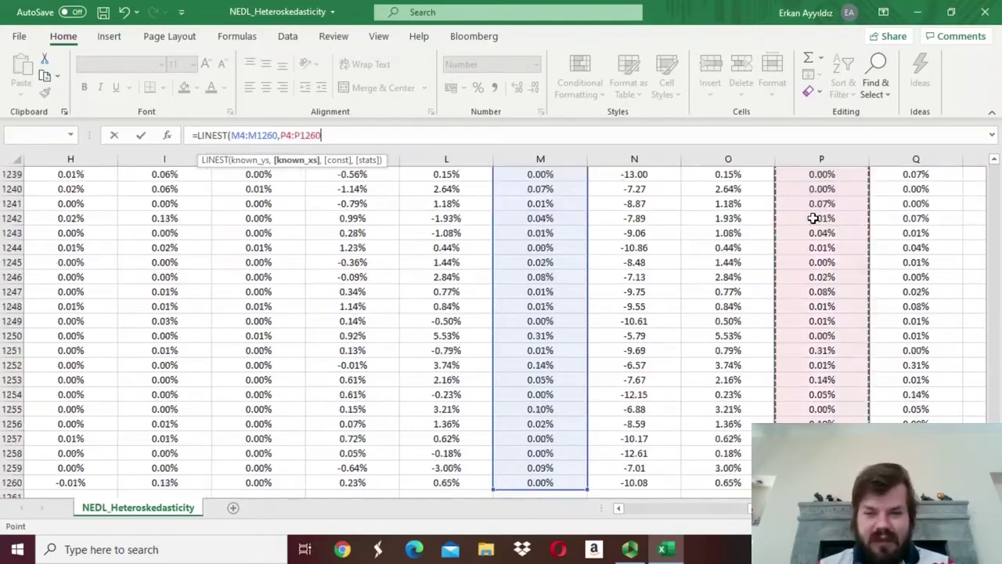
{"action": "type", "text": ",1"}
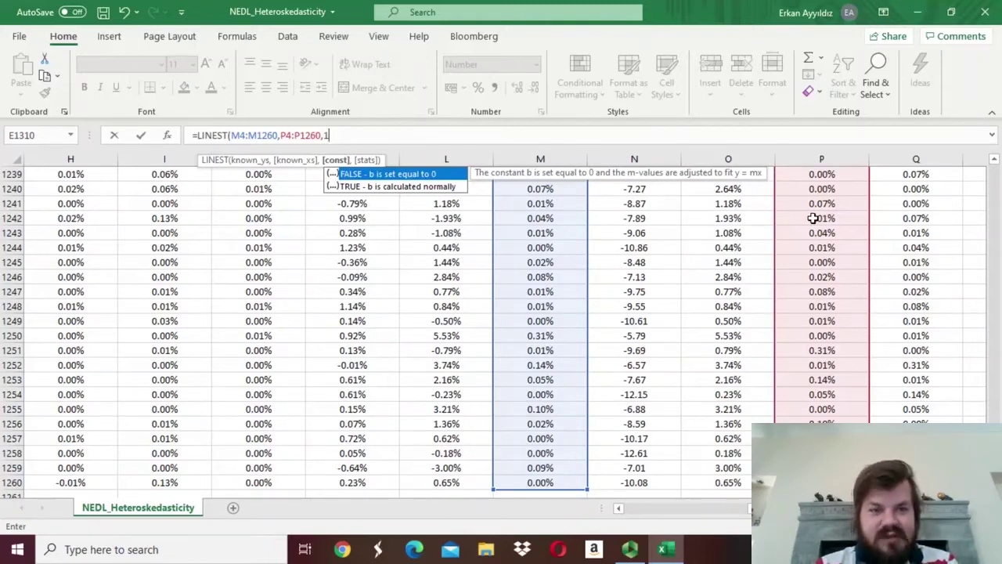
{"action": "type", "text": ",1"}
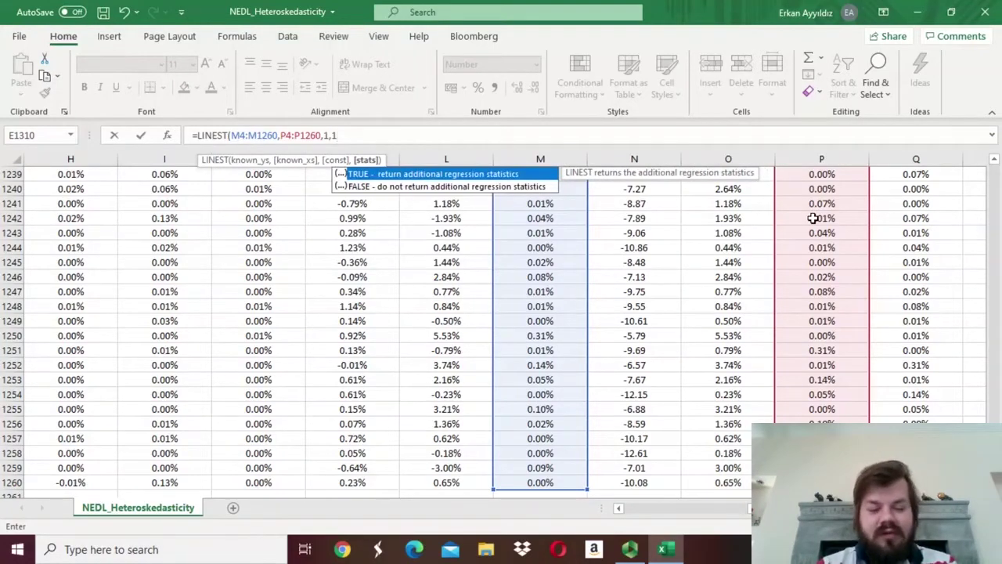
{"action": "type", "text": ")"}
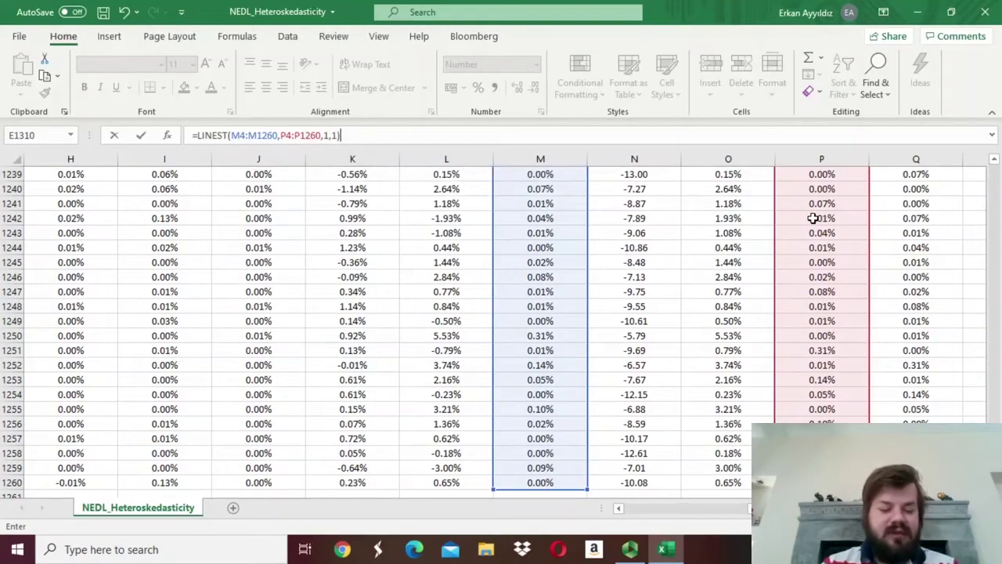
{"action": "key", "text": "ctrl+shift+Return"}
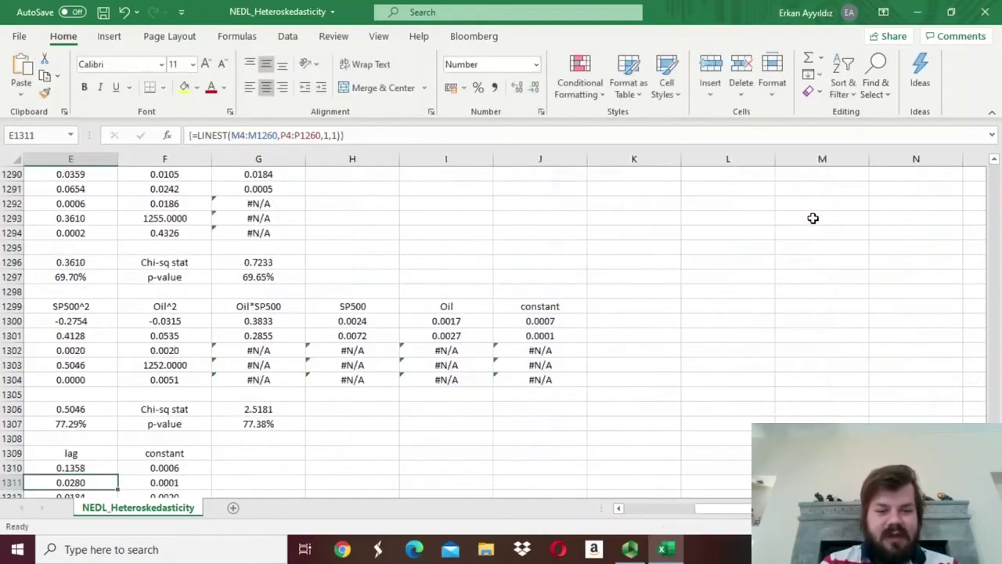
Step: Examine the ARCH (1) coefficients and standard errors for the lag and the constant
{"action": "key", "text": "Down"}
{"action": "key", "text": "Home"}
{"action": "key", "text": "Down"}
{"action": "key", "text": "Down"}
{"action": "key", "text": "Down"}
{"action": "key", "text": "Down"}
{"action": "key", "text": "Down"}
{"action": "key", "text": "Down"}
{"action": "key", "text": "Down"}
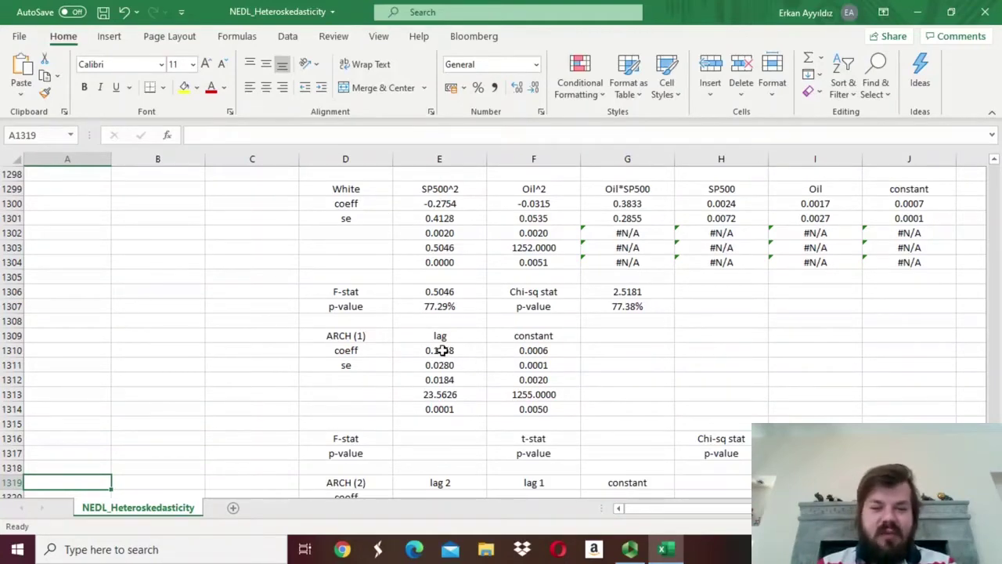
{"action": "left_click_drag", "start_coordinate": [443, 350], "coordinate": [443, 365]}
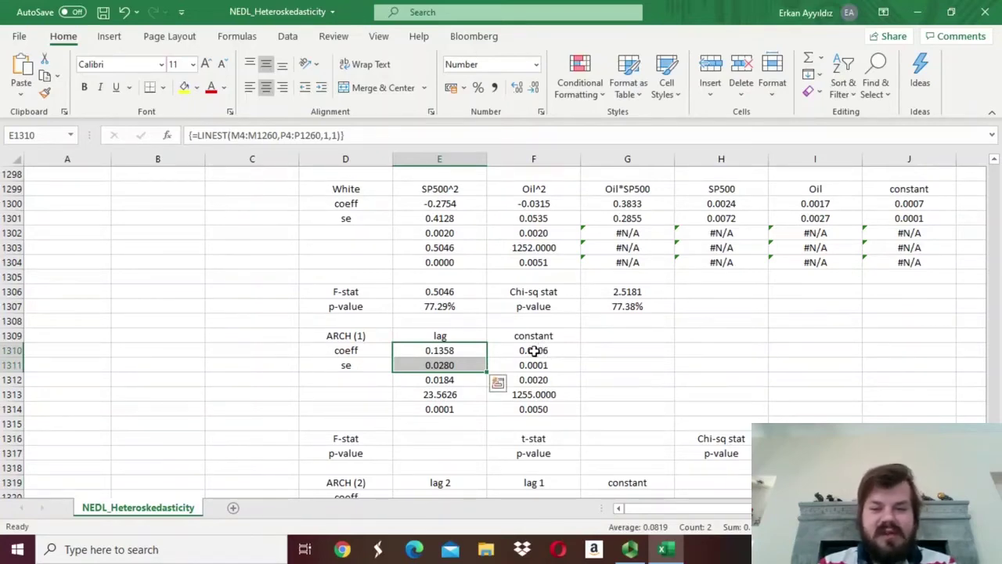
{"action": "left_click_drag", "start_coordinate": [540, 350], "coordinate": [540, 365]}
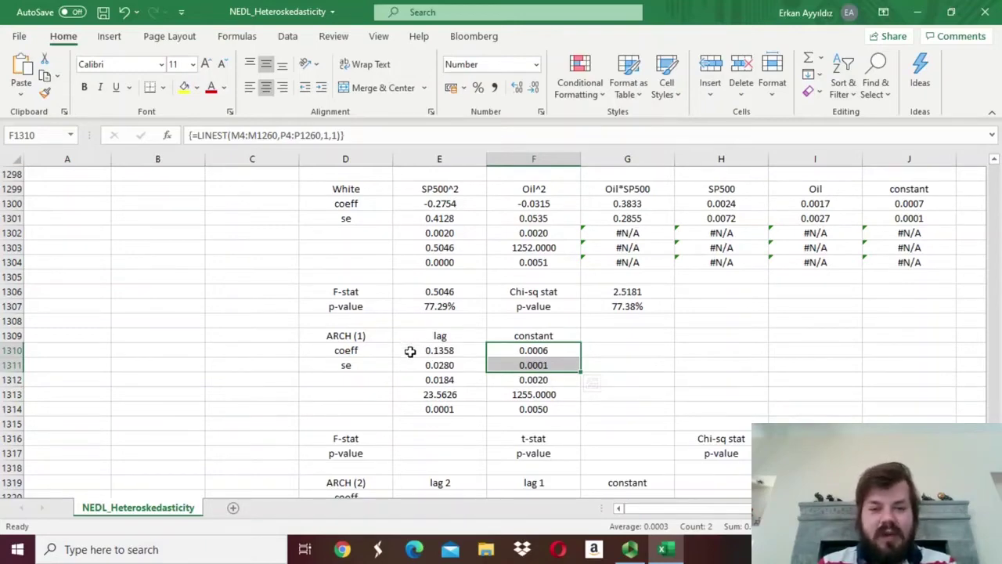
{"action": "mouse_move", "coordinate": [410, 351]}
{"action": "left_mouse_down"}
{"action": "mouse_move", "coordinate": [407, 365]}
{"action": "mouse_move", "coordinate": [438, 352]}
{"action": "mouse_move", "coordinate": [417, 367]}
{"action": "left_mouse_up"}
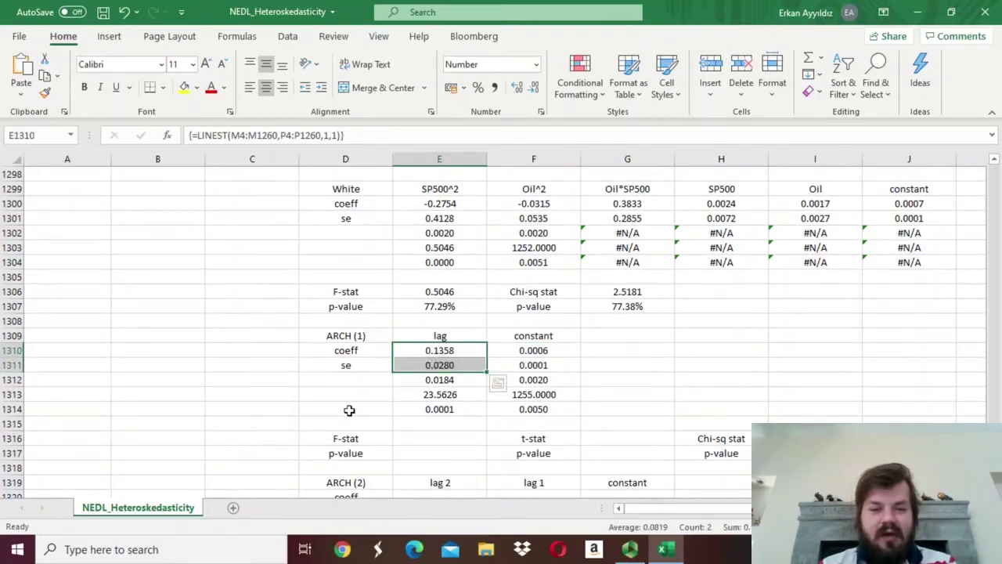
Step: Calculate the ARCH (1) t-stat in G1316 as the lag coefficient divided by its standard error, =E1310/E1311
{"action": "left_click", "coordinate": [621, 441]}
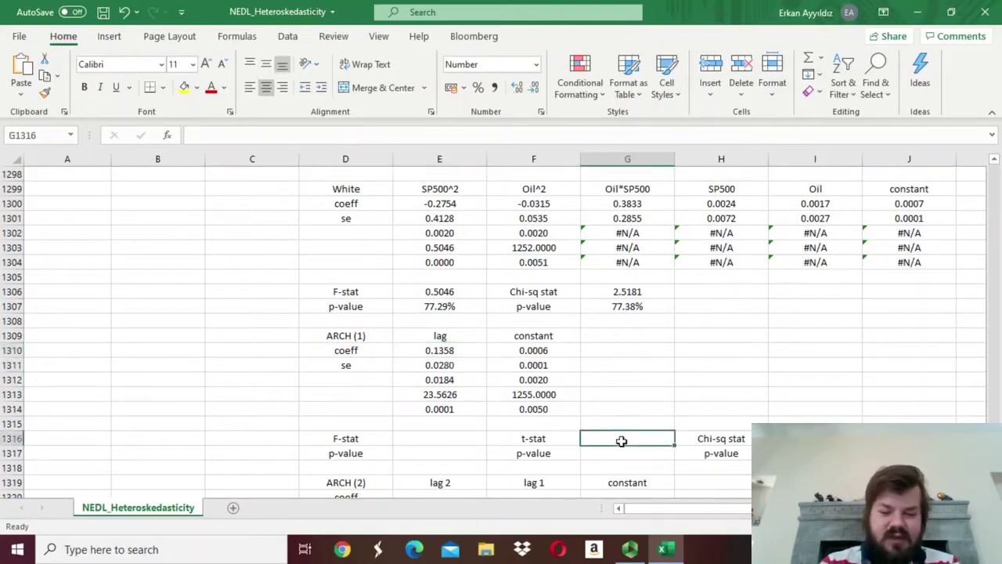
{"action": "type", "text": "="}
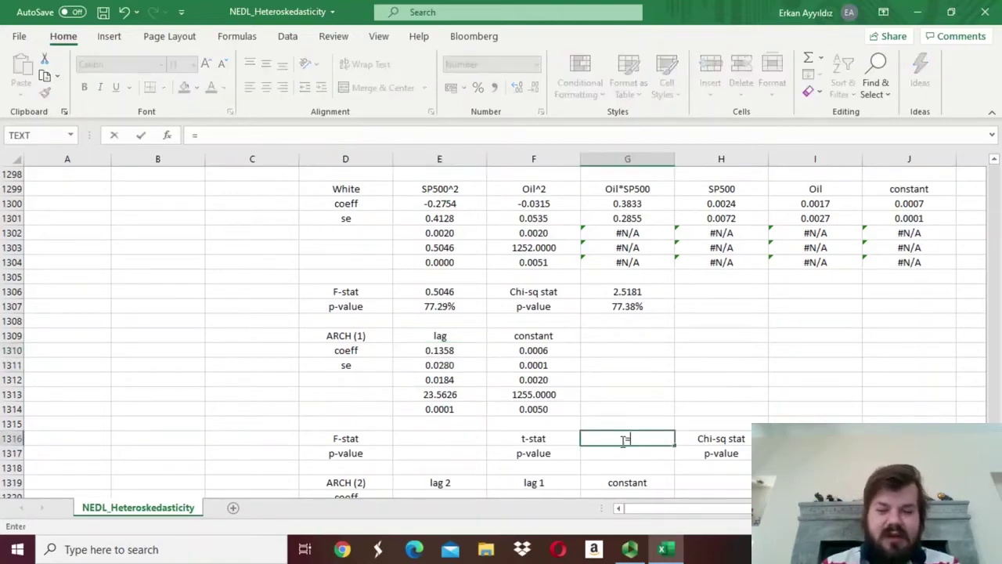
{"action": "left_click", "coordinate": [448, 352]}
{"action": "type", "text": "/"}
{"action": "left_click", "coordinate": [433, 367]}
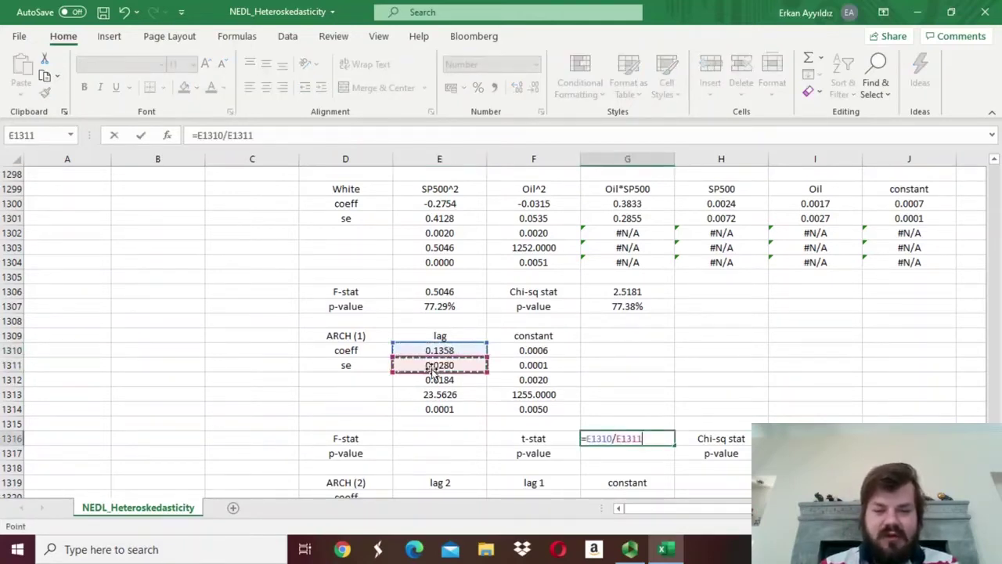
{"action": "key", "text": "Return"}
{"action": "key", "text": "Up"}
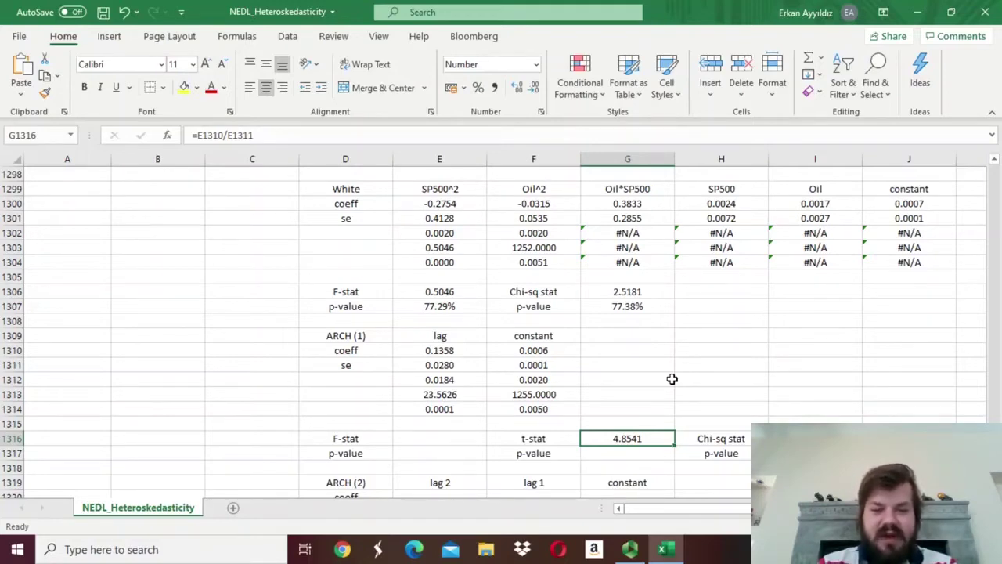
{"action": "left_click", "coordinate": [448, 350]}
{"action": "left_click", "coordinate": [627, 436]}
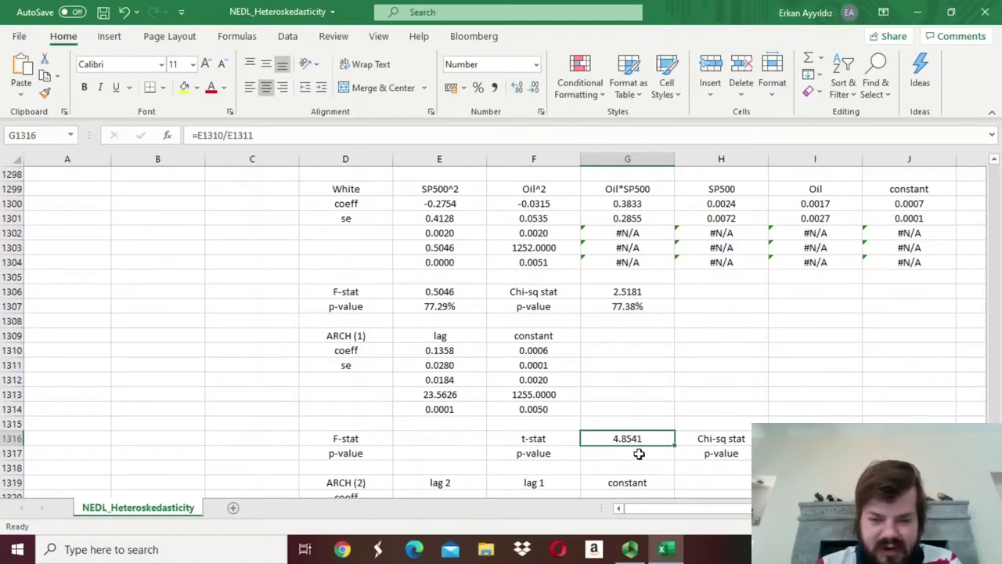
Step: Calculate the two-tailed p-value of the ARCH (1) t-stat in G1317 as =T.DIST.2T(ABS(G1316),F1313)
{"action": "left_click", "coordinate": [639, 454]}
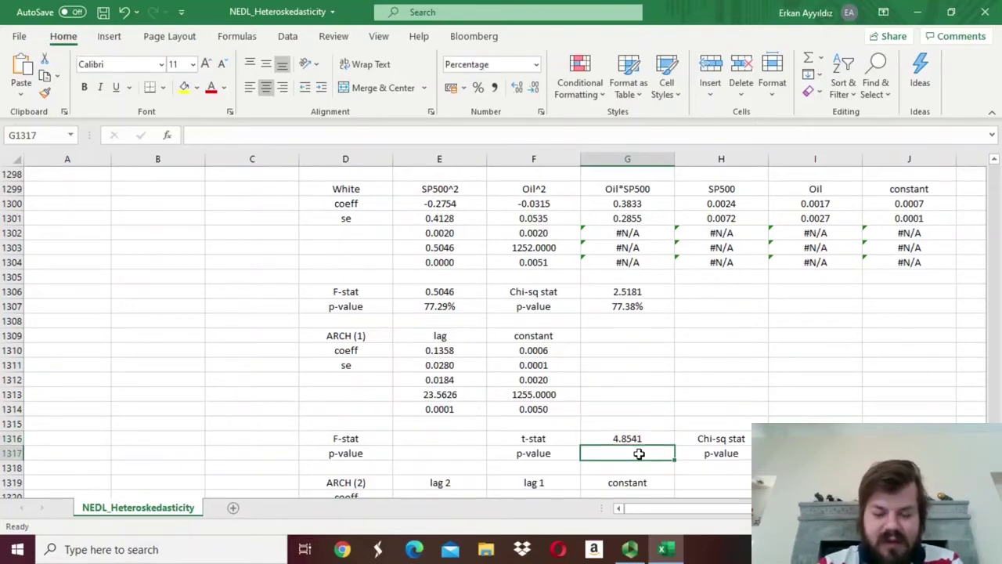
{"action": "type", "text": "=T."}
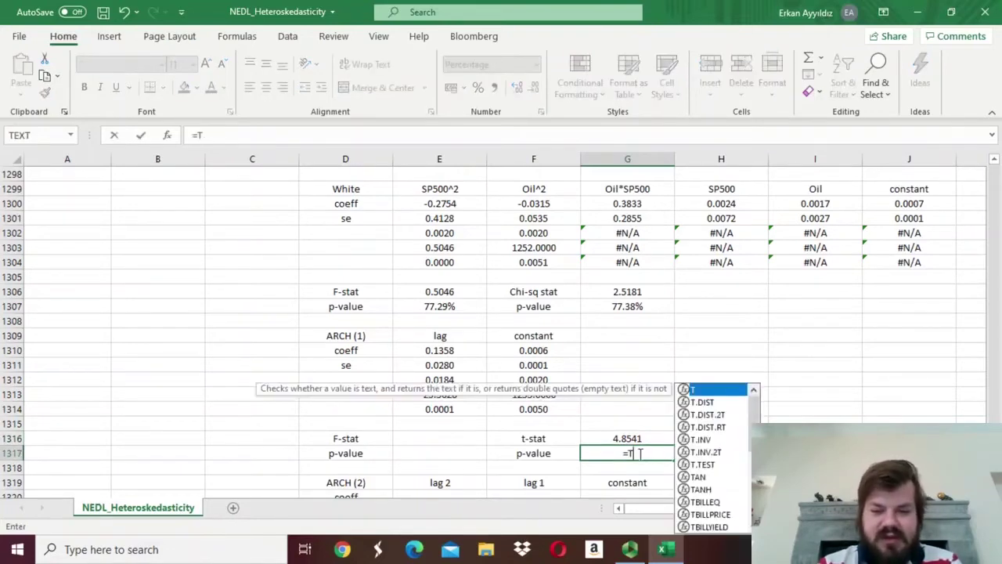
{"action": "double_click", "coordinate": [711, 414]}
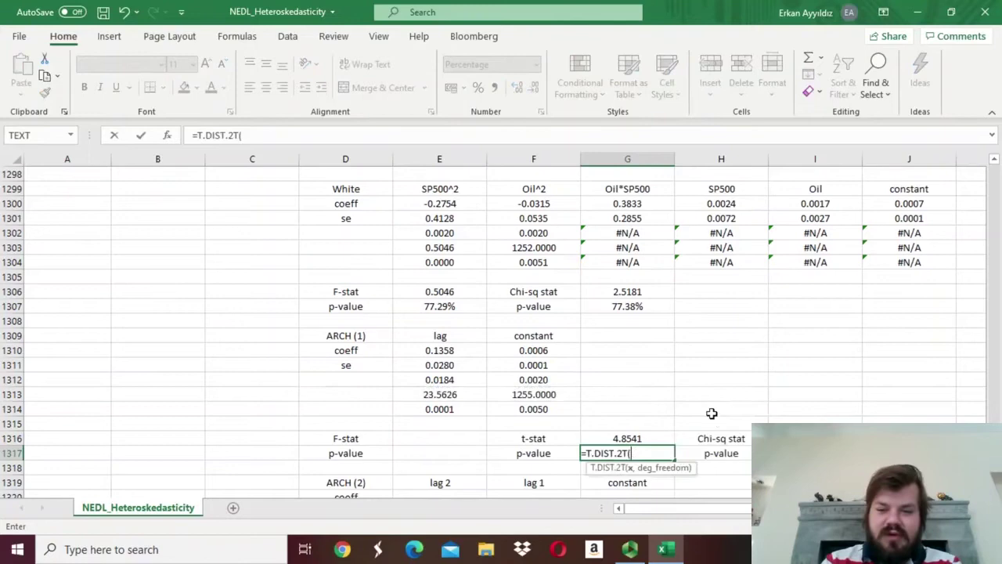
{"action": "type", "text": "AB"}
{"action": "key", "text": "Tab"}
{"action": "left_click", "coordinate": [636, 439]}
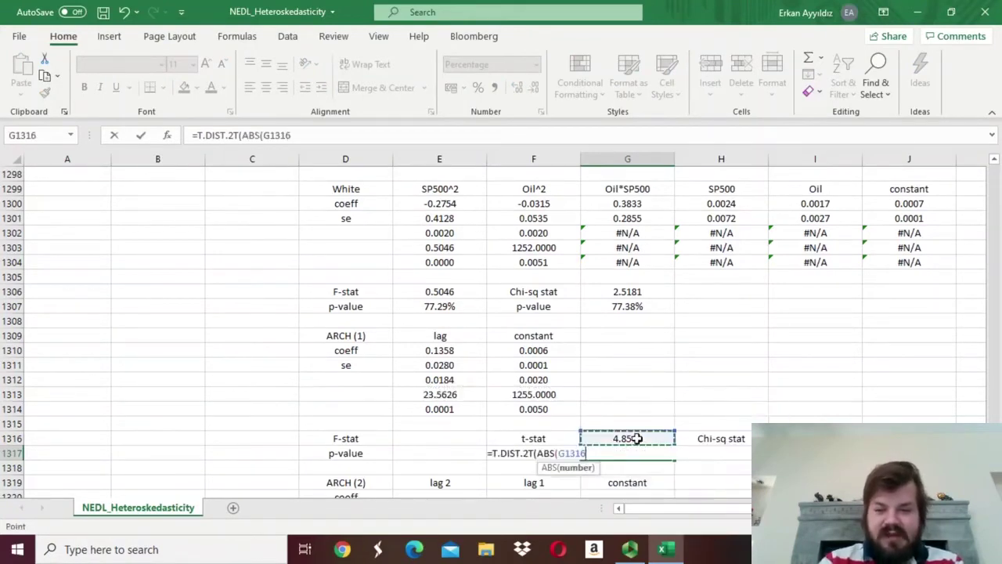
{"action": "type", "text": "),"}
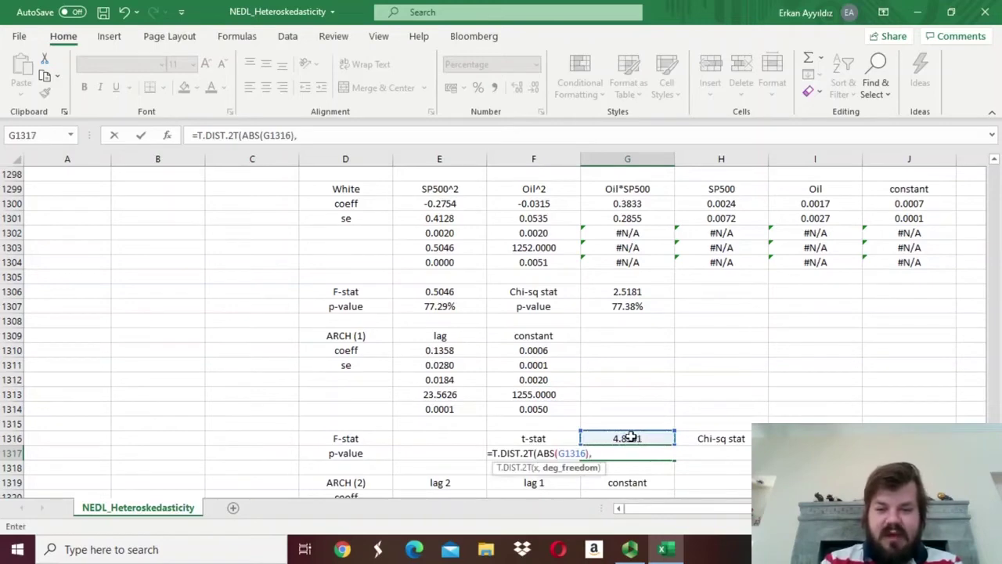
{"action": "left_click", "coordinate": [541, 393]}
{"action": "type", "text": ")"}
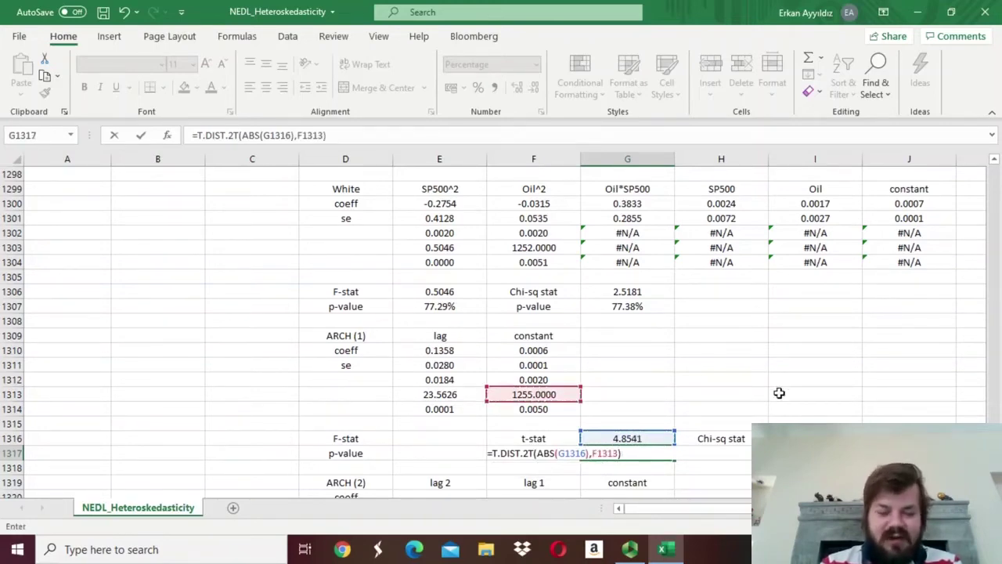
{"action": "key", "text": "Return"}
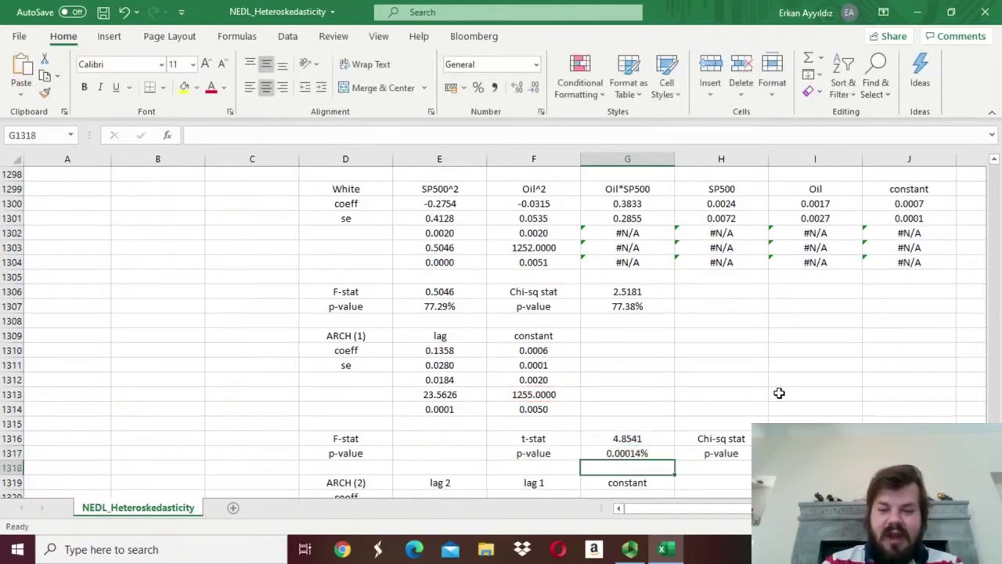
{"action": "key", "text": "Up"}
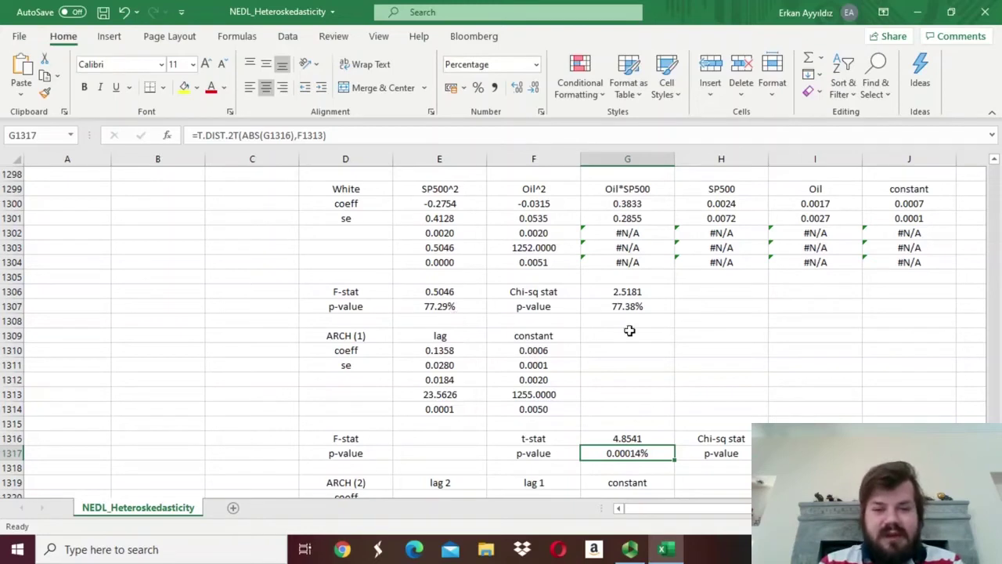
Step: Calculate the ARCH (1) F-stat in E1316 from the R-squared and degrees of freedom, =E1312/(1-E1312)*F1313
{"action": "left_click", "coordinate": [439, 307]}
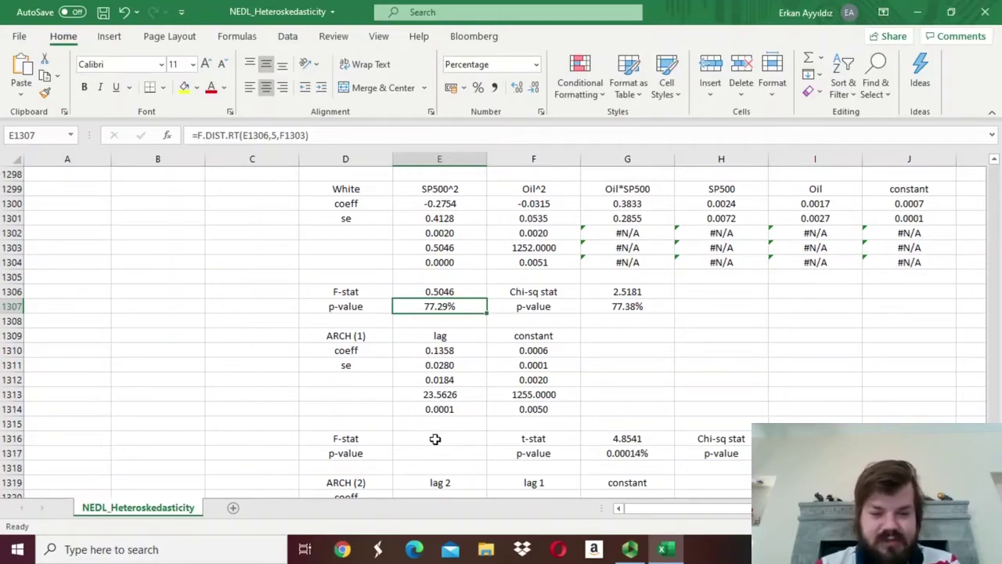
{"action": "left_click", "coordinate": [435, 439]}
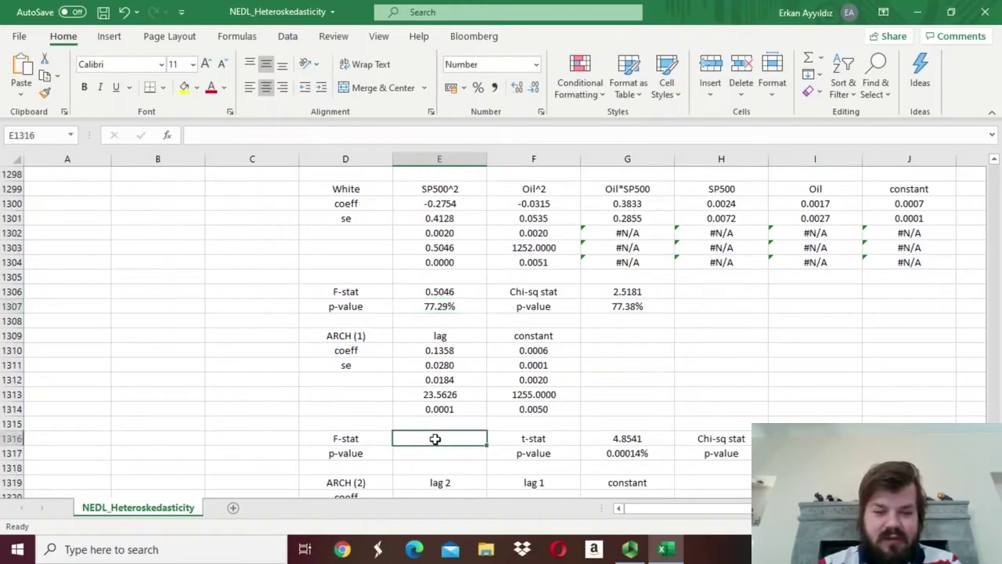
{"action": "type", "text": "="}
{"action": "left_click", "coordinate": [424, 380]}
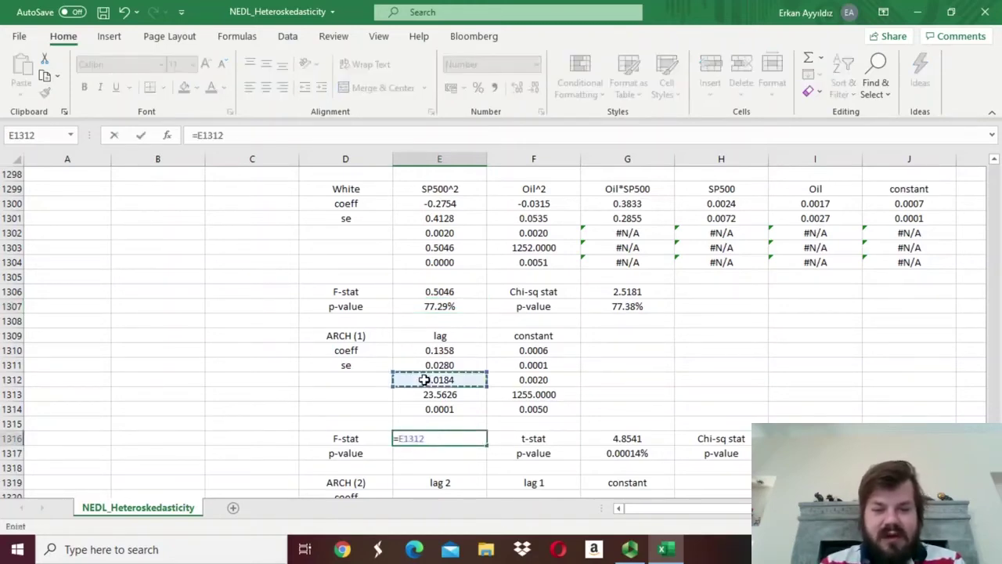
{"action": "type", "text": "/(1-"}
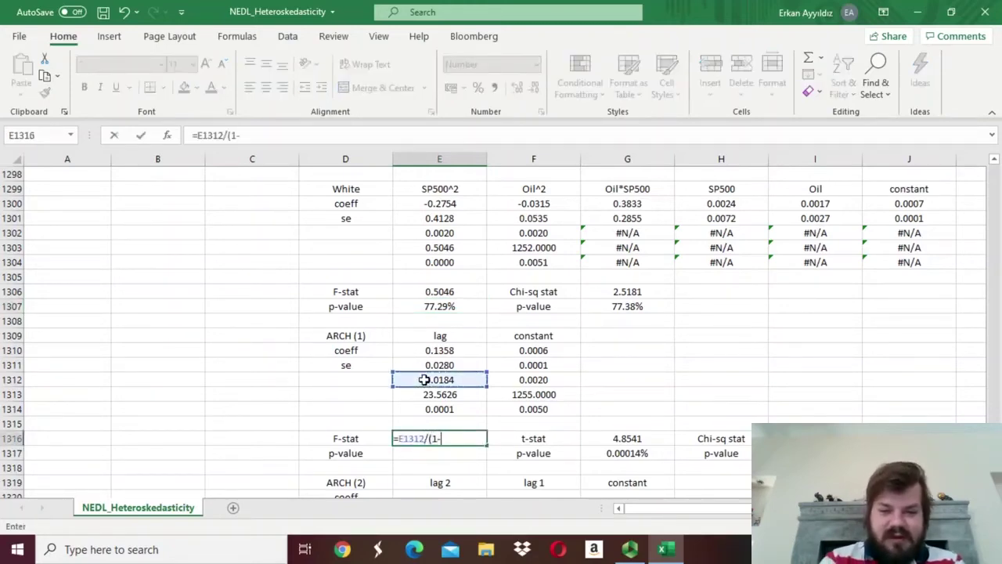
{"action": "left_click", "coordinate": [424, 379]}
{"action": "type", "text": ")*"}
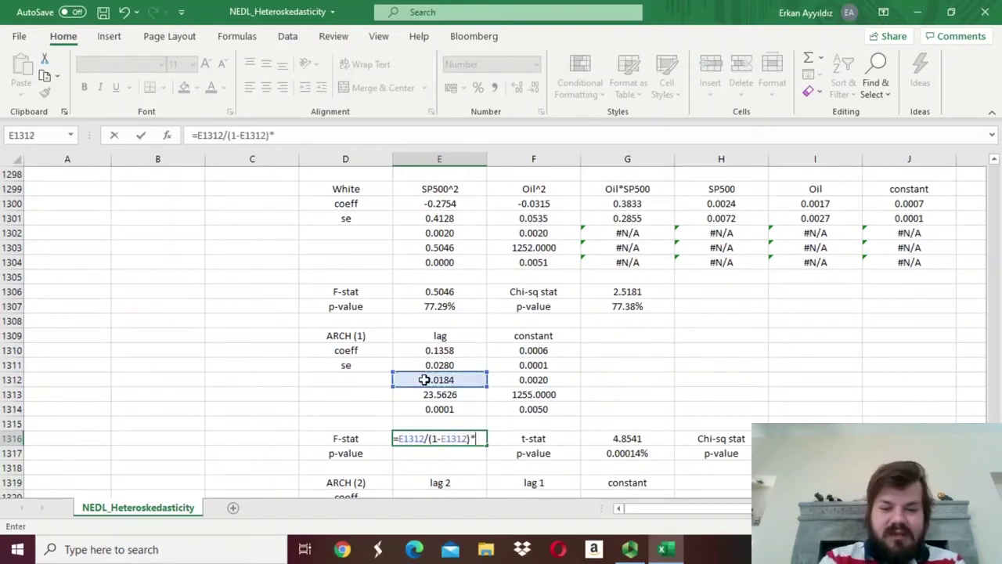
{"action": "left_click", "coordinate": [541, 397]}
{"action": "key", "text": "Return"}
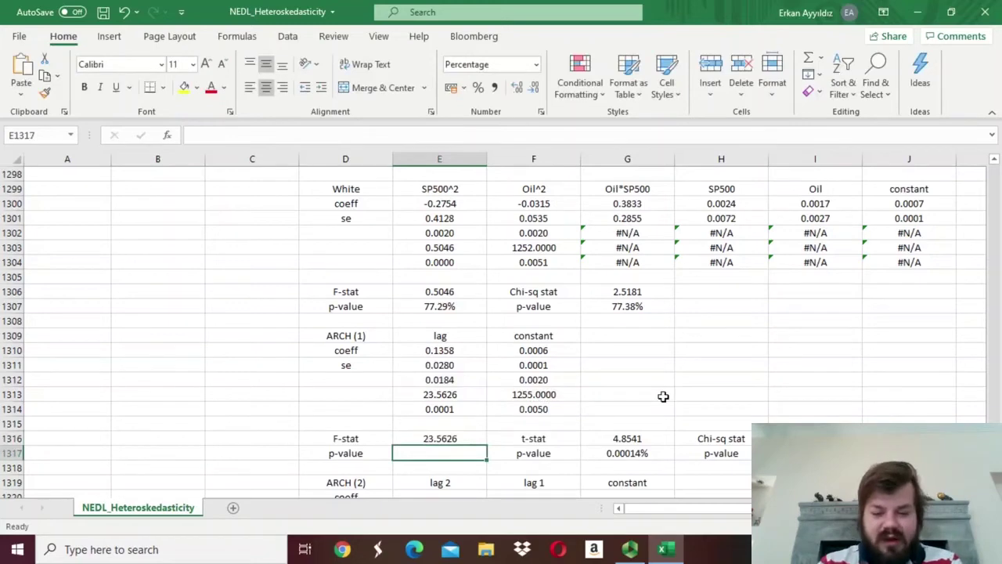
Step: Calculate the ARCH (1) F-stat's p-value in E1317 as =F.DIST.RT(E1316,1,F1313) and compare it with the t-test p-value
{"action": "type", "text": "=F"}
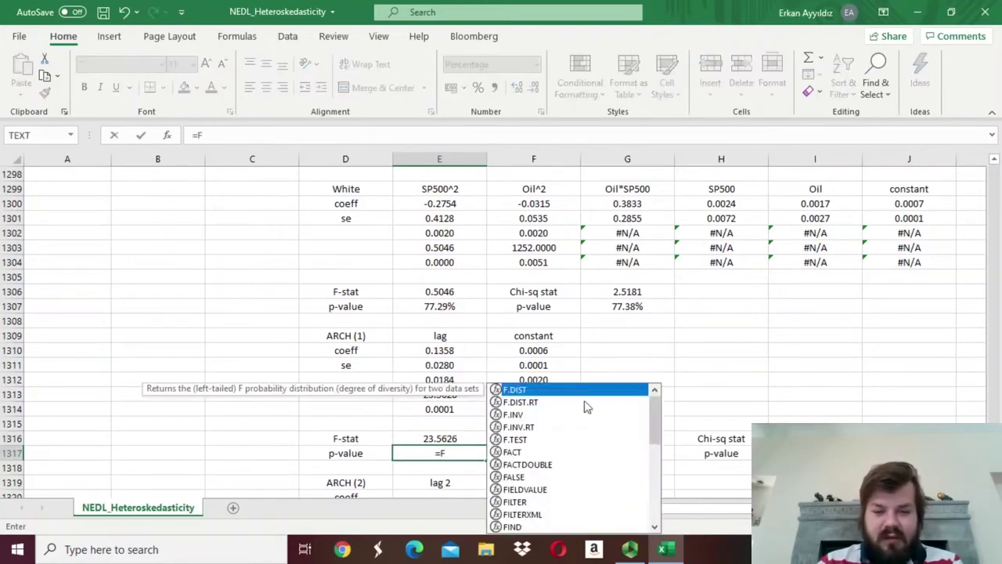
{"action": "double_click", "coordinate": [566, 402]}
{"action": "left_click", "coordinate": [437, 436]}
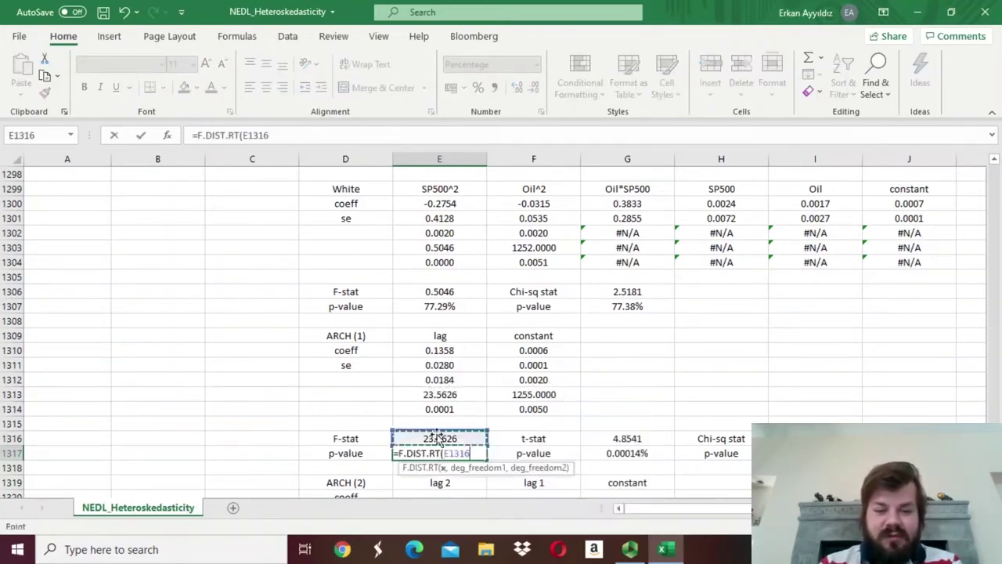
{"action": "type", "text": ","}
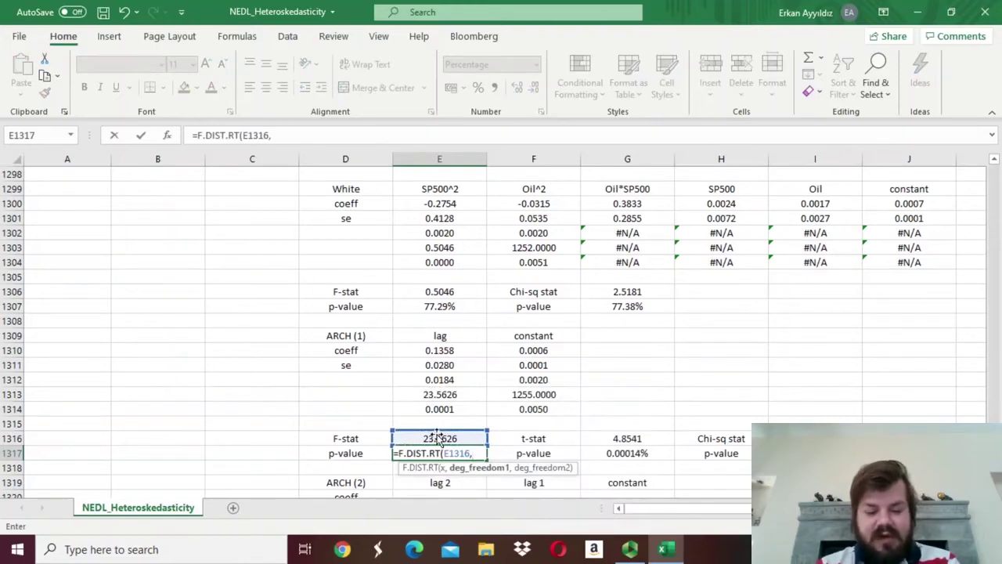
{"action": "type", "text": "1,"}
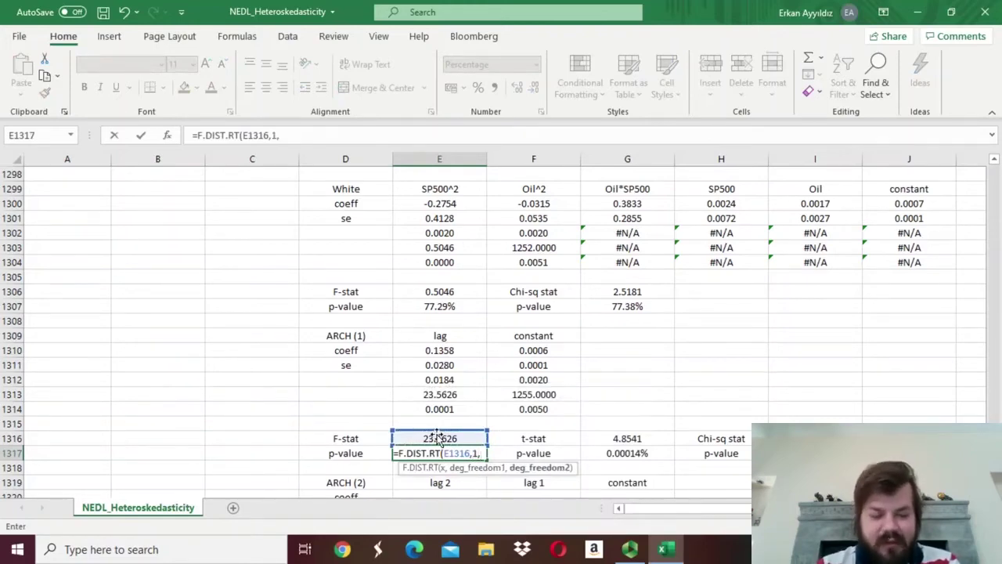
{"action": "left_click", "coordinate": [563, 394]}
{"action": "type", "text": ")"}
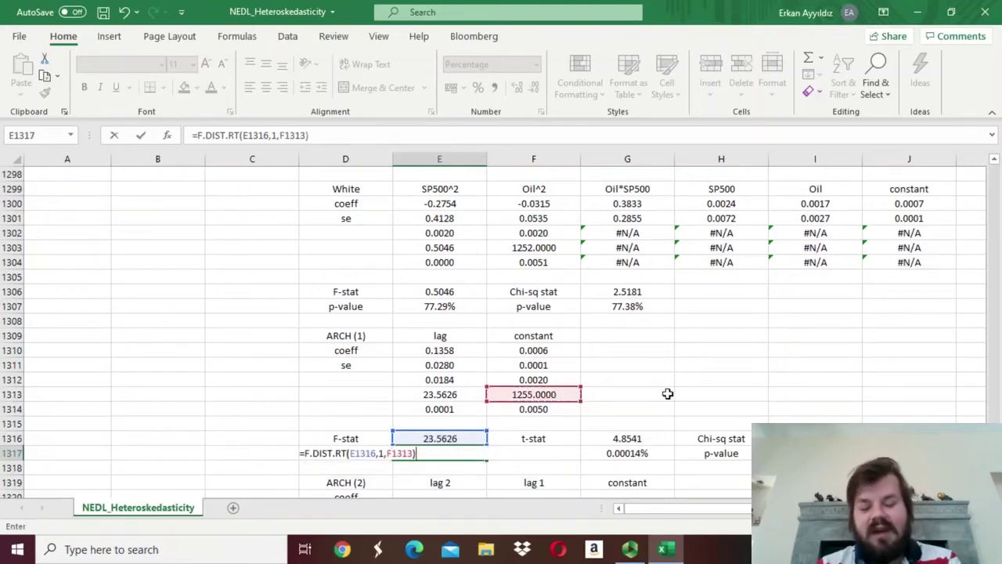
{"action": "key", "text": "ctrl+Return"}
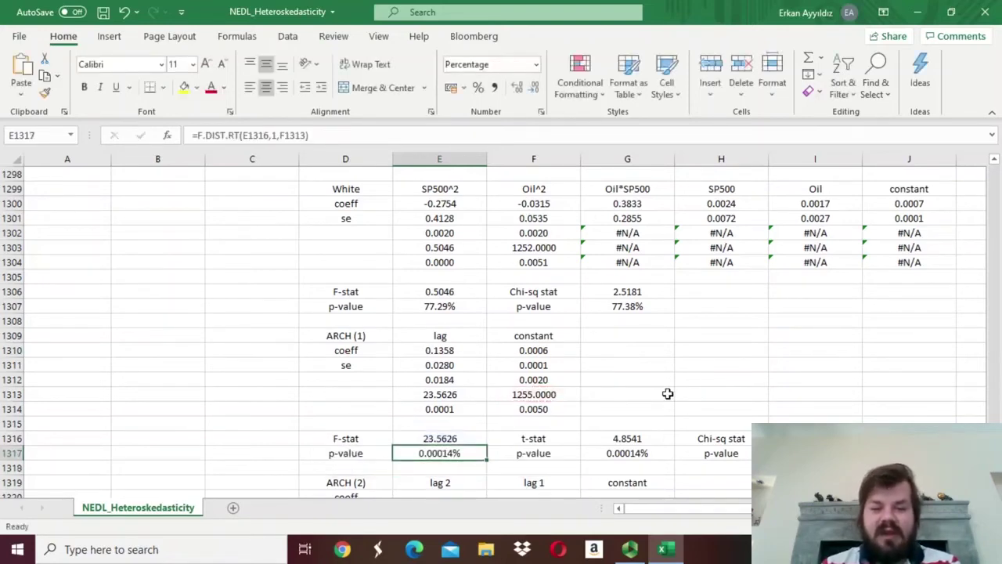
{"action": "key", "text": "Right"}
{"action": "key", "text": "Right"}
{"action": "key", "text": "Left"}
{"action": "key", "text": "Left"}
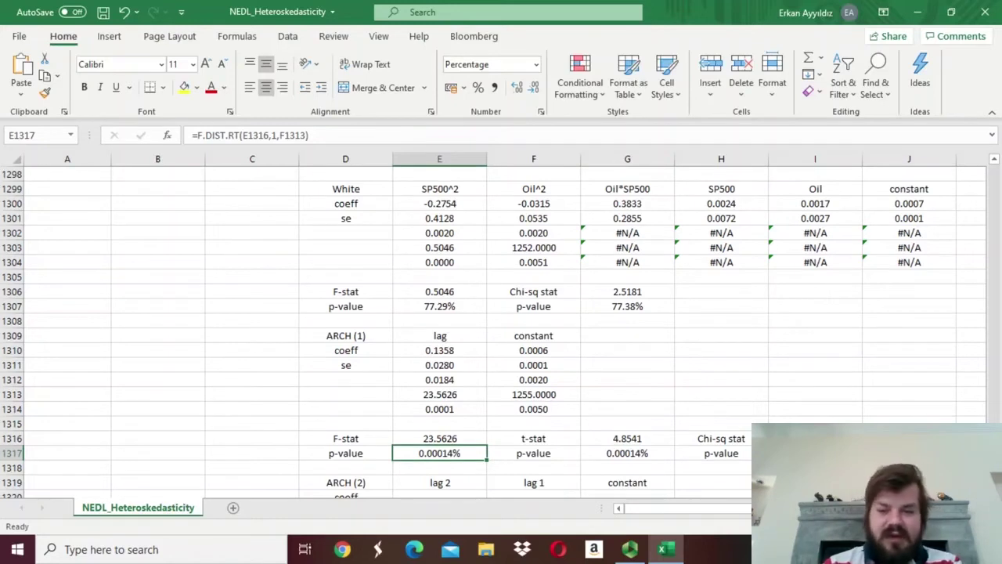
Step: Calculate the ARCH (1) Chi-sq stat in I1316 as R-squared times the number of observations, =E1312*1257
{"action": "left_click", "coordinate": [814, 439]}
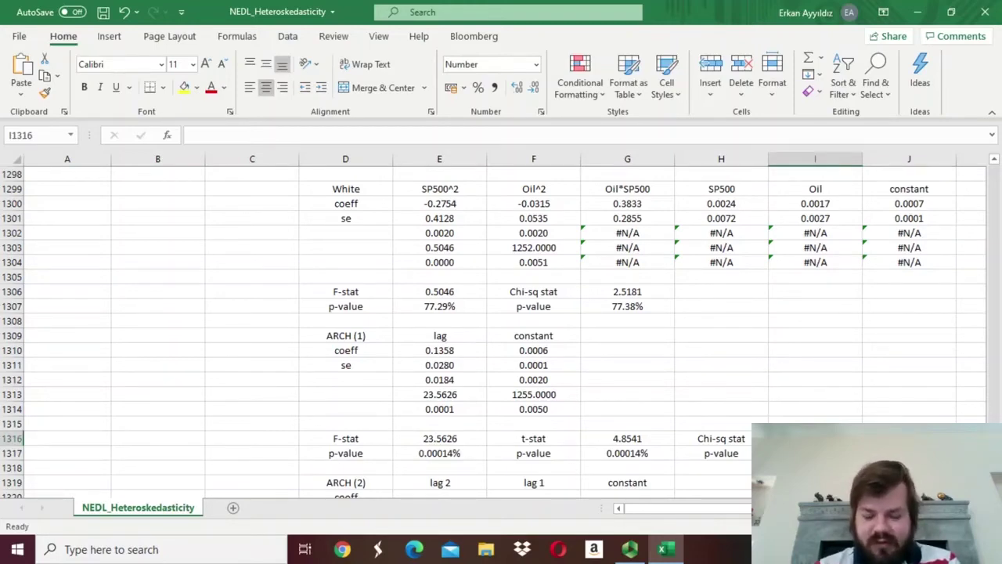
{"action": "type", "text": "="}
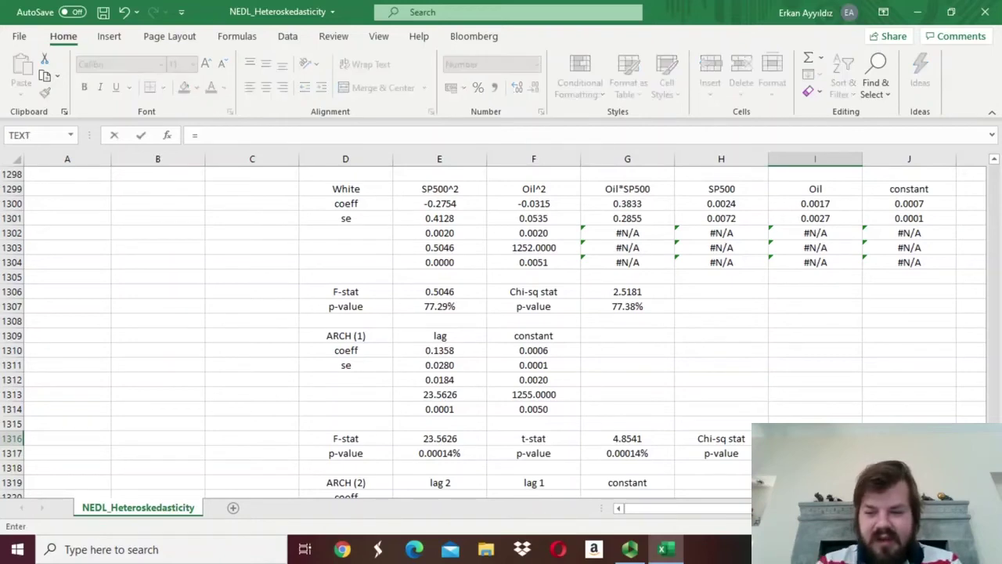
{"action": "left_click", "coordinate": [427, 379]}
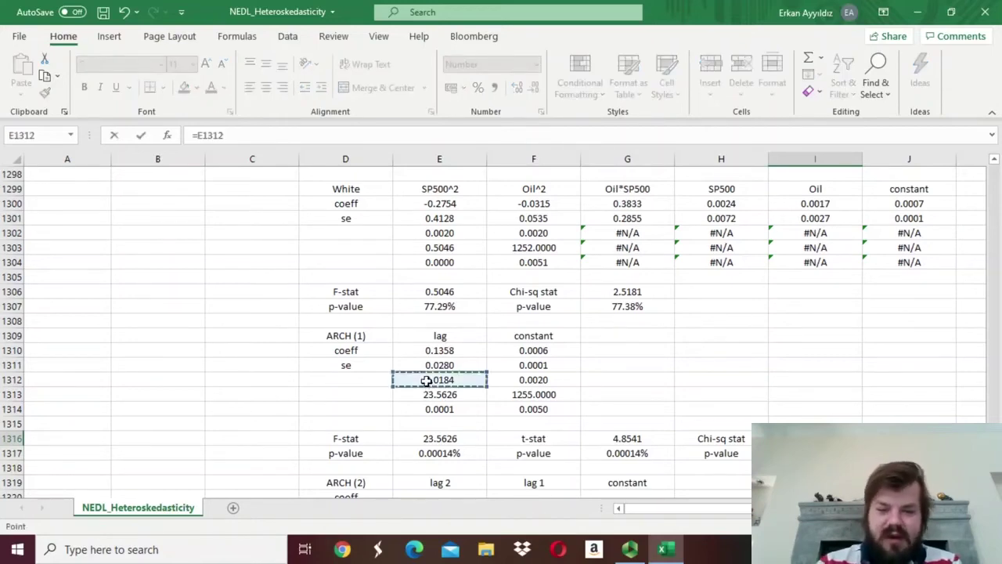
{"action": "type", "text": "*"}
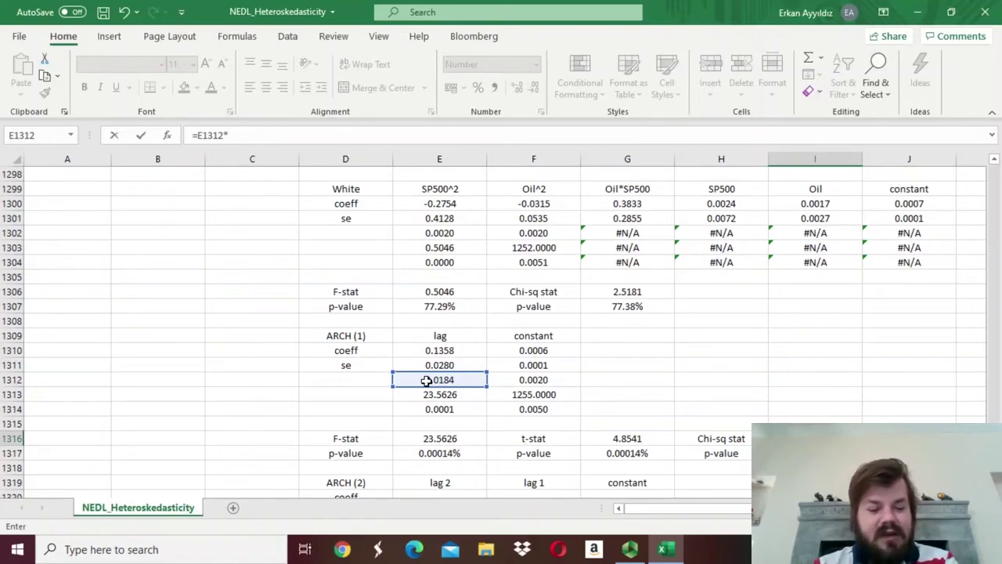
{"action": "type", "text": "1257"}
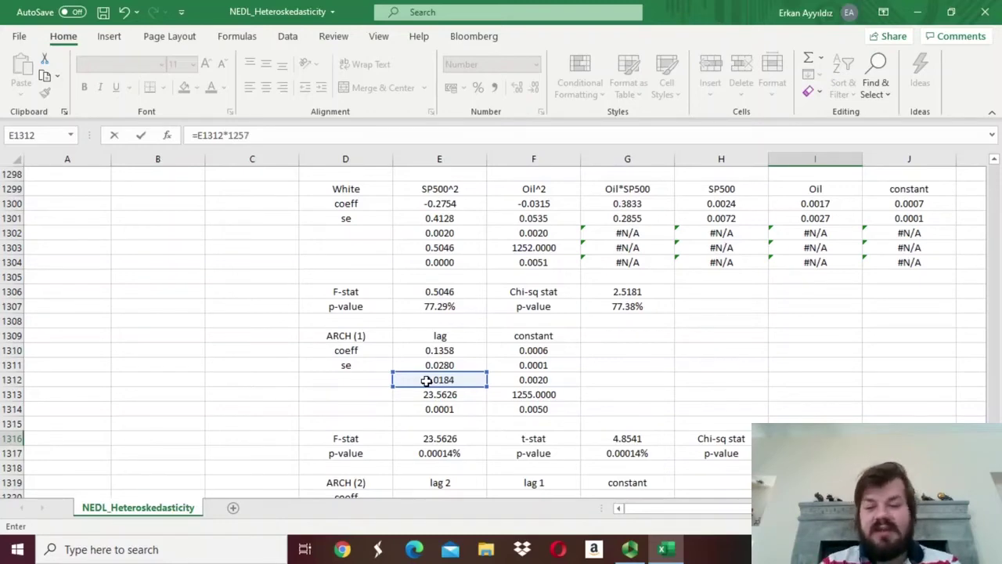
{"action": "key", "text": "Escape"}
Step: Calculate the ARCH (1) Chi-sq p-value in I1317 as =CHISQ.DIST.RT(I1316,1) and compare it with the t-test p-value
{"action": "type", "text": "=CH"}
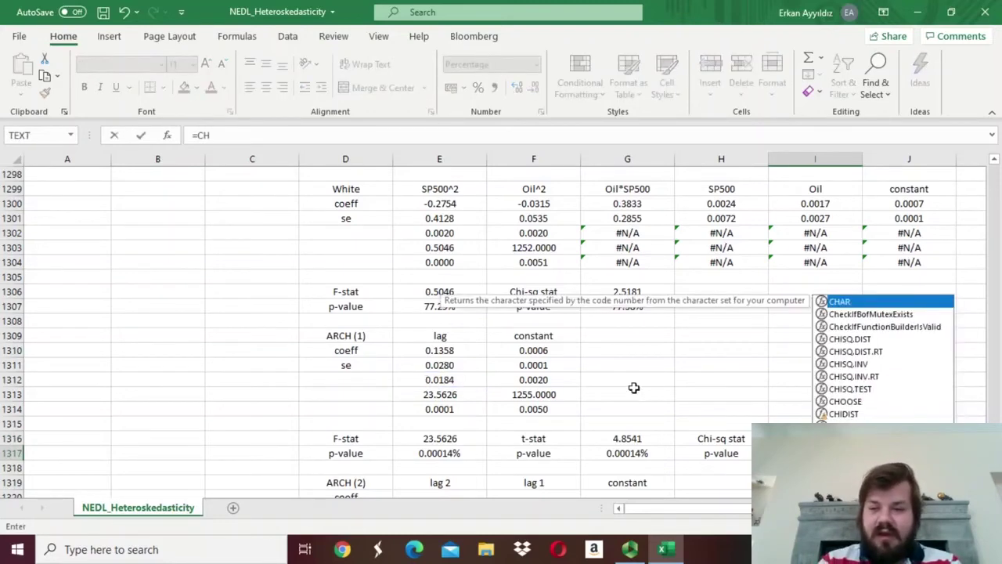
{"action": "left_click", "coordinate": [861, 352]}
{"action": "key", "text": "Tab"}
{"action": "key", "text": "Up"}
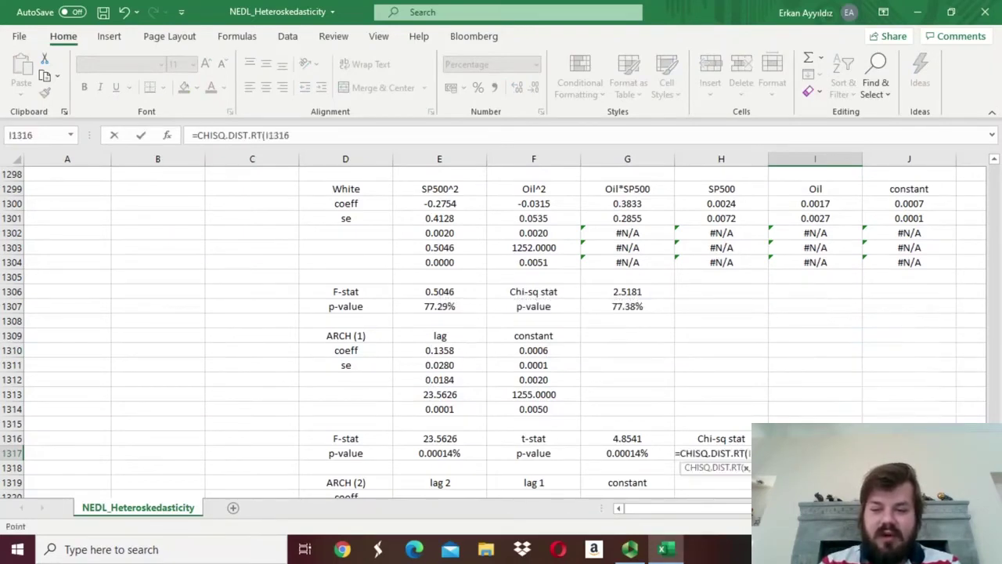
{"action": "type", "text": ",1)"}
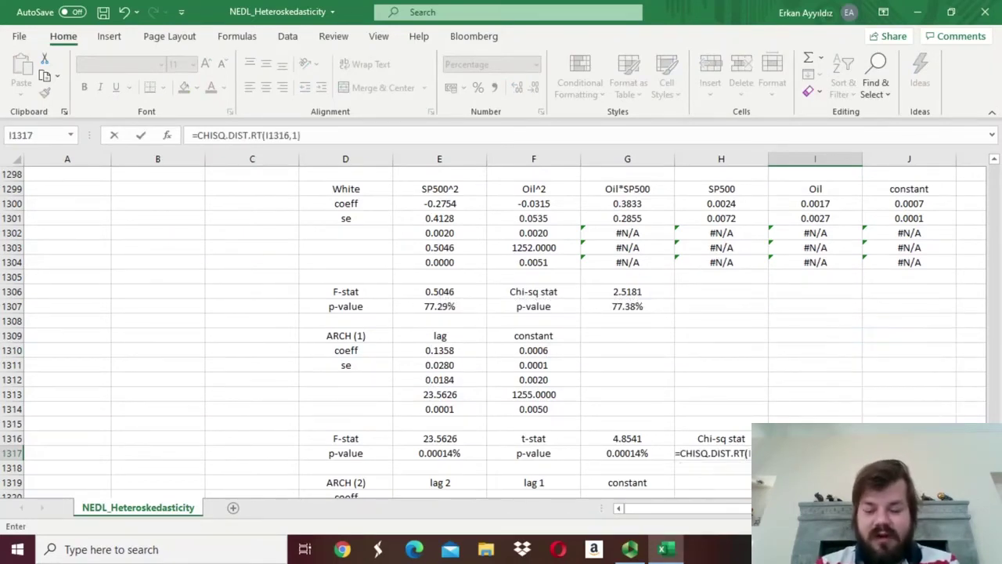
{"action": "key", "text": "Return"}
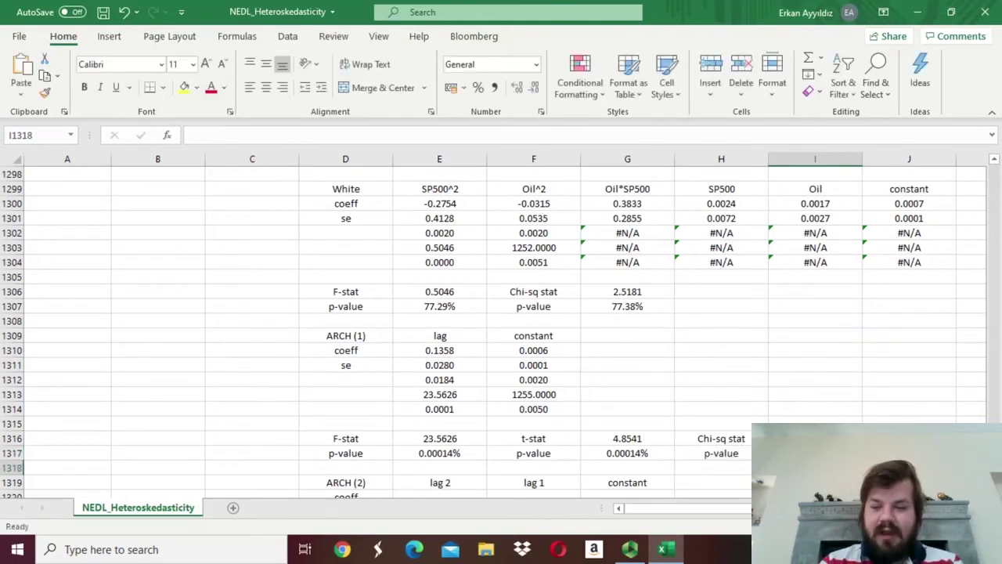
{"action": "key", "text": "Up"}
{"action": "left_click", "coordinate": [637, 448]}
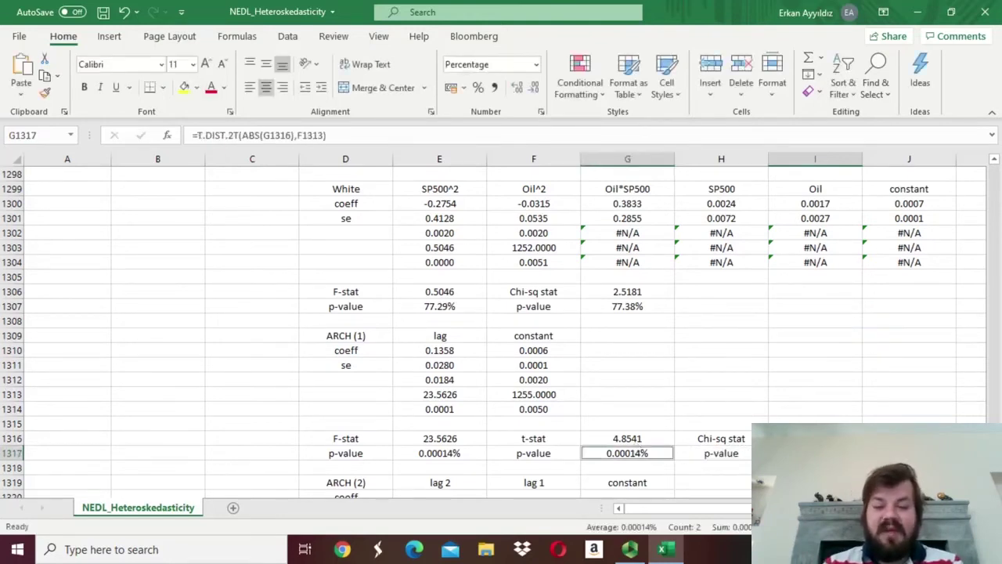
{"action": "left_click", "coordinate": [694, 426]}
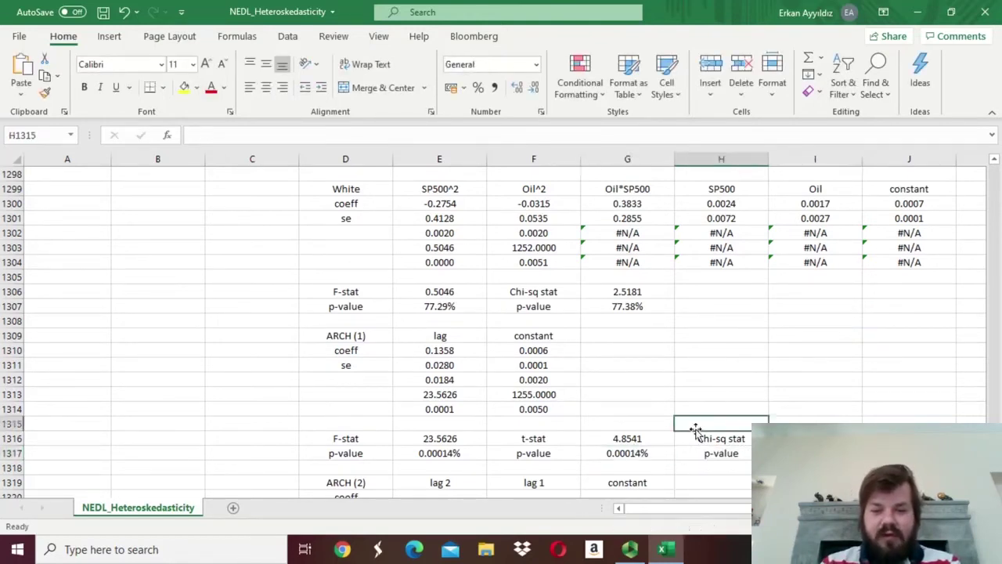
{"action": "left_click", "coordinate": [678, 410]}
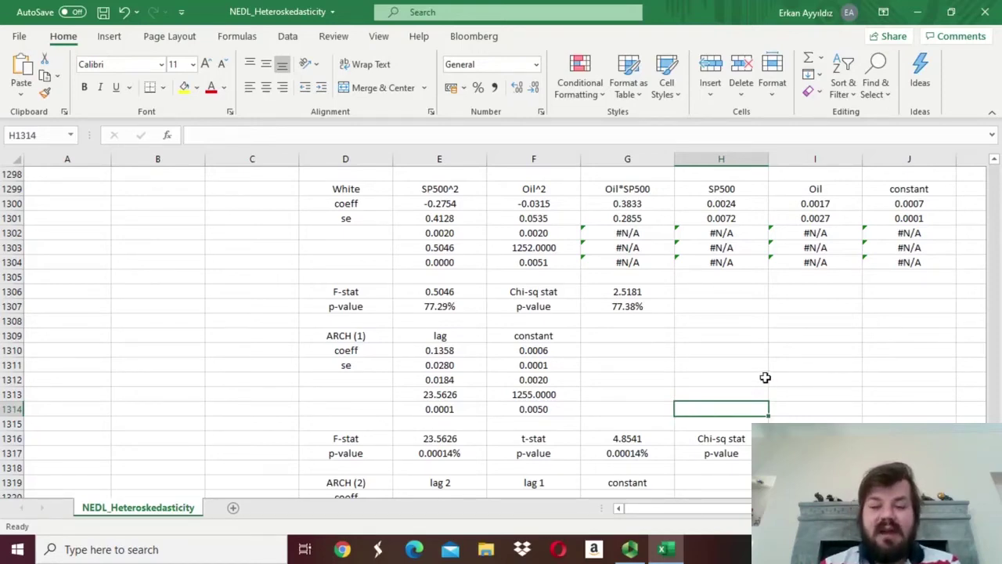
Step: Start a LINEST formula across E1320:G1324 for the ARCH (2) regression, with the squared residuals M5:M1260 as known ys
{"action": "key", "text": "Down"}
{"action": "key", "text": "Down"}
{"action": "key", "text": "Down"}
{"action": "key", "text": "Down"}
{"action": "key", "text": "Down"}
{"action": "key", "text": "Down"}
{"action": "key", "text": "Down"}
{"action": "key", "text": "Down"}
{"action": "key", "text": "Down"}
{"action": "key", "text": "Down"}
{"action": "key", "text": "Down"}
{"action": "key", "text": "Down"}
{"action": "key", "text": "Down"}
{"action": "key", "text": "Down"}
{"action": "key", "text": "Down"}
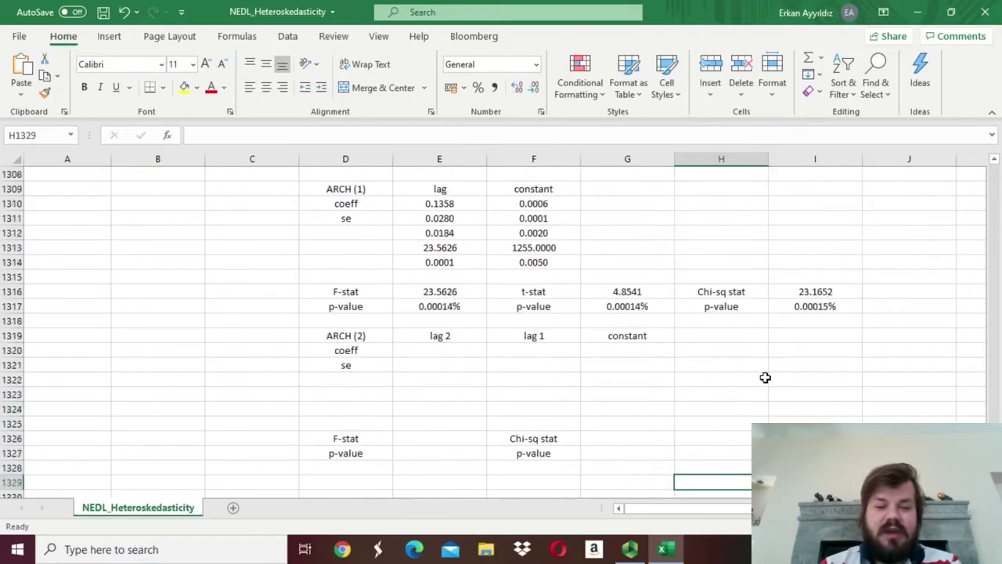
{"action": "left_click_drag", "start_coordinate": [430, 349], "coordinate": [650, 412]}
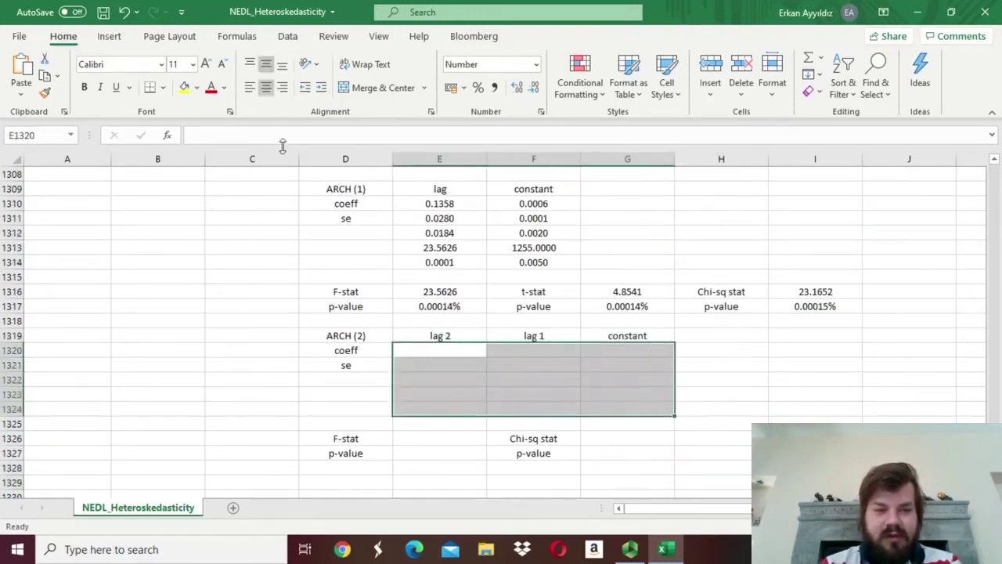
{"action": "type", "text": "=LINES"}
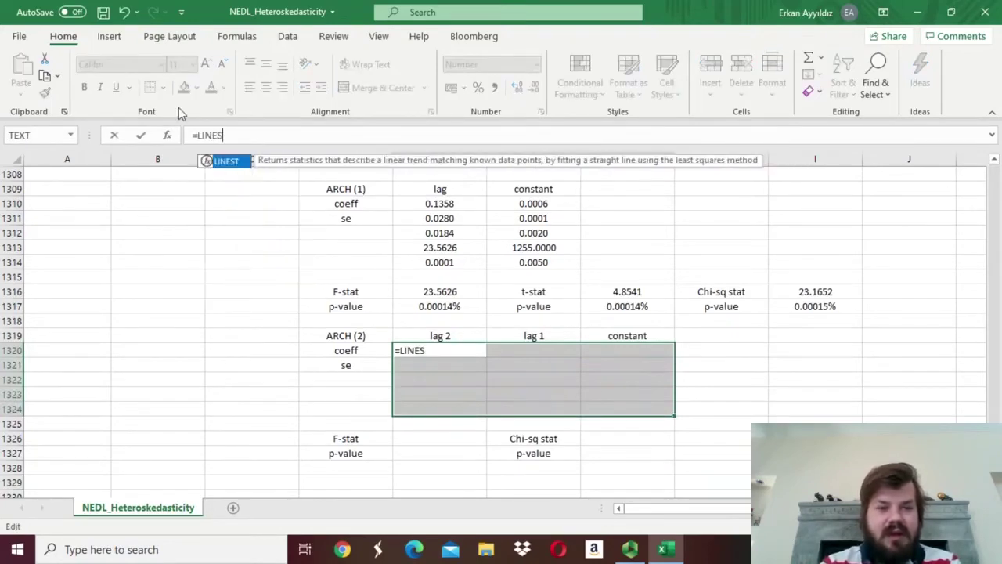
{"action": "type", "text": "T("}
{"action": "left_click", "coordinate": [829, 232]}
{"action": "key", "text": "ctrl+Up"}
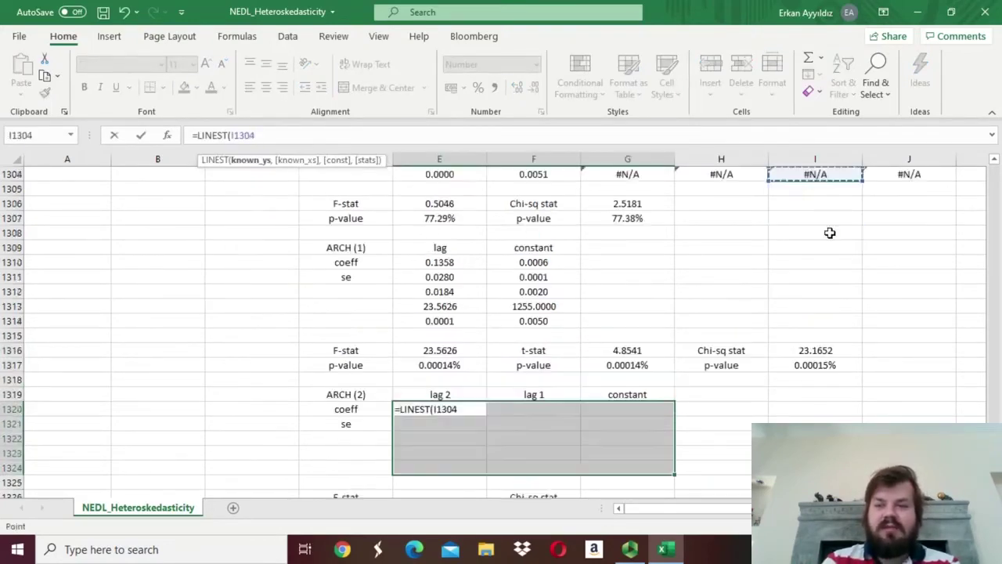
{"action": "key", "text": "ctrl+Up"}
{"action": "scroll", "coordinate": [829, 233], "scroll_direction": "up", "scroll_amount": 1}
{"action": "left_click_drag", "start_coordinate": [844, 233], "coordinate": [865, 287]}
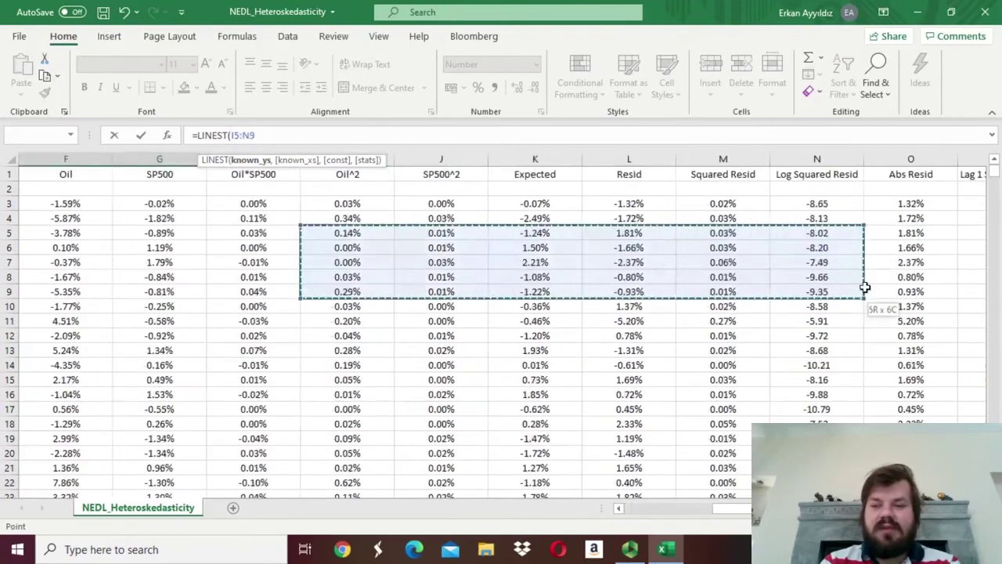
{"action": "left_click", "coordinate": [708, 203]}
{"action": "left_click", "coordinate": [720, 231]}
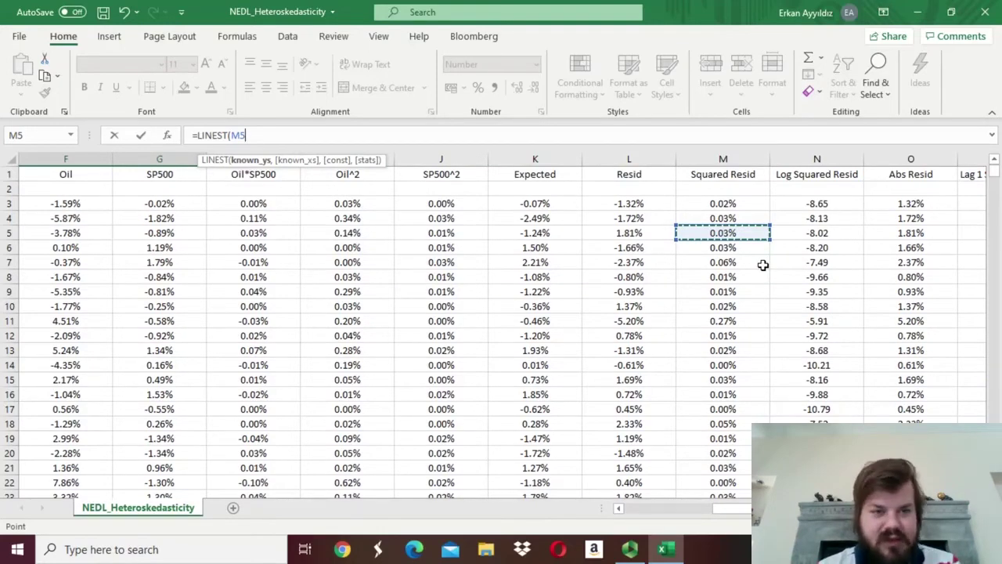
{"action": "key", "text": "ctrl+shift+Down"}
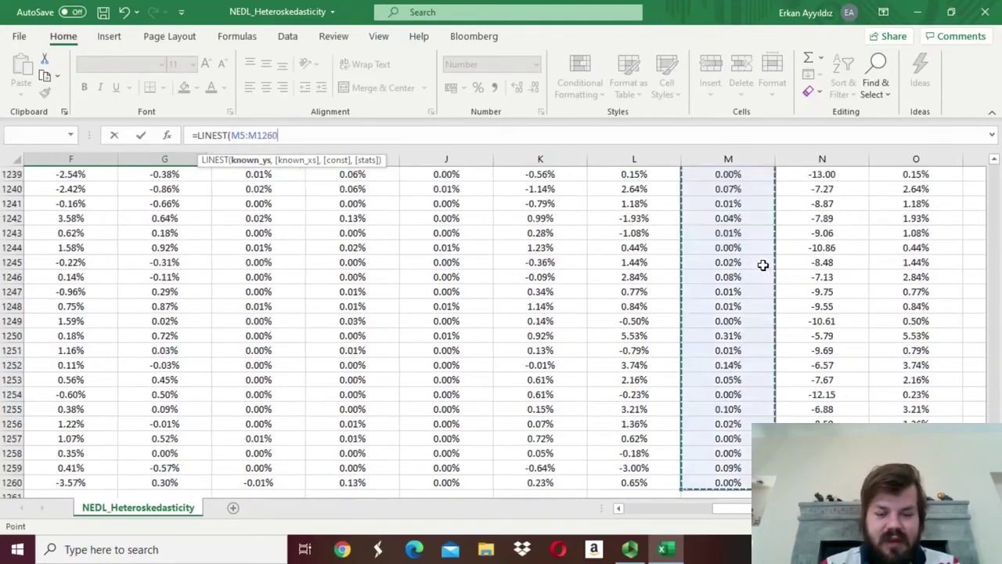
Step: Complete the LINEST array formula with the lag 1 and lag 2 squared residuals P5:Q1260 as known xs, const 1 and stats 1
{"action": "type", "text": ","}
{"action": "left_click", "coordinate": [798, 276]}
{"action": "key", "text": "ctrl+Up"}
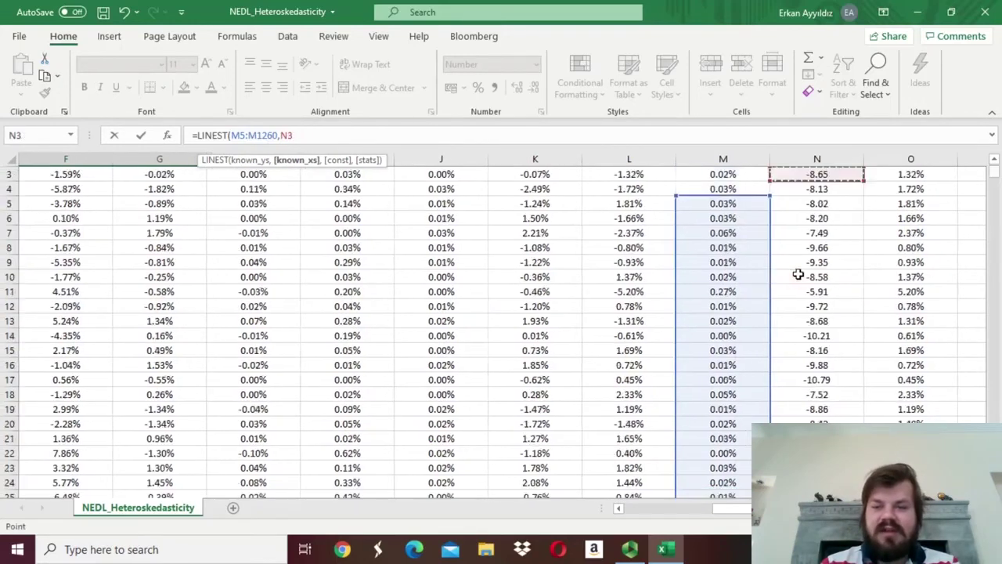
{"action": "left_click_drag", "start_coordinate": [861, 257], "coordinate": [817, 291]}
{"action": "left_click_drag", "start_coordinate": [617, 204], "coordinate": [713, 217]}
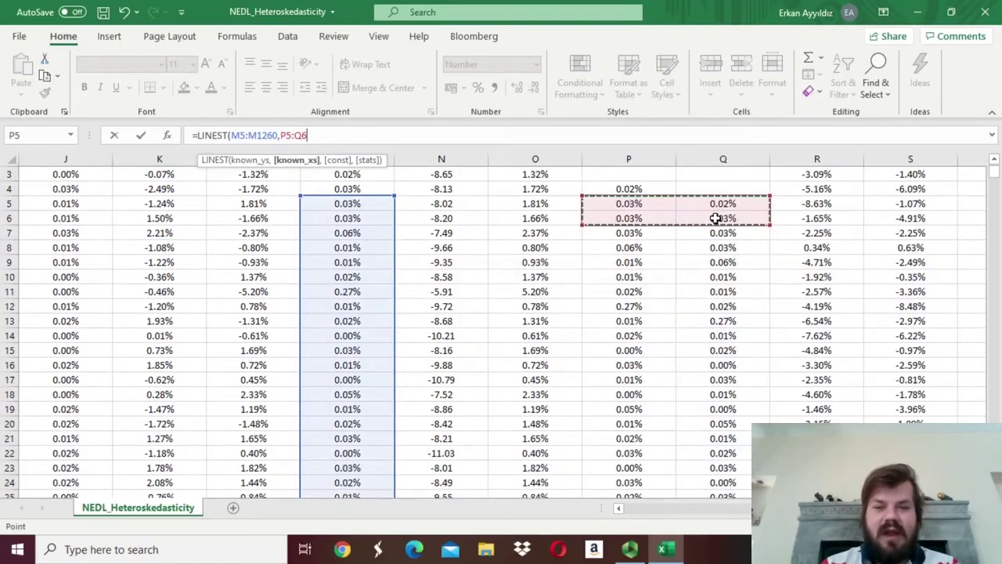
{"action": "scroll", "coordinate": [716, 218], "scroll_direction": "up", "scroll_amount": 1}
{"action": "left_click_drag", "start_coordinate": [586, 224], "coordinate": [726, 245]}
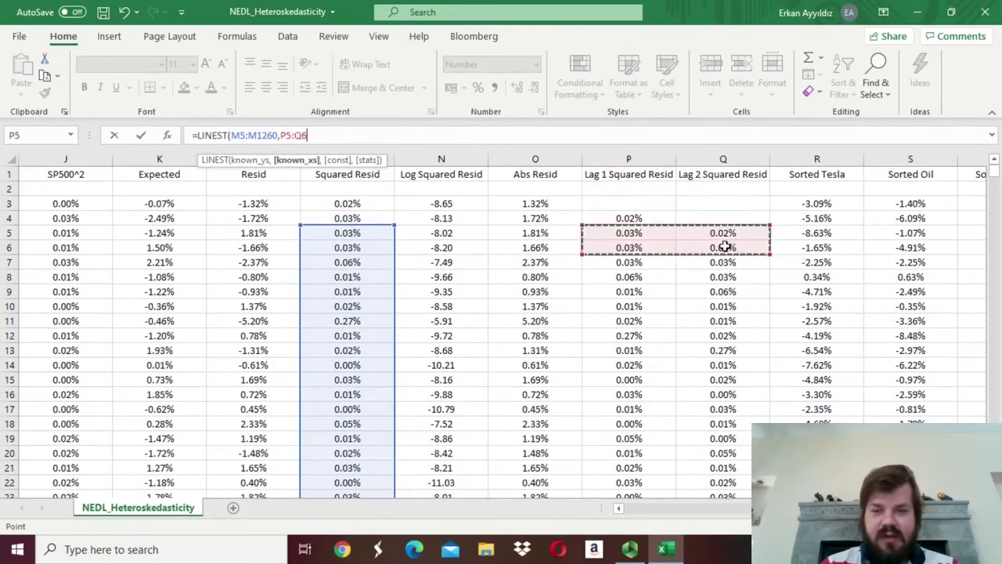
{"action": "key", "text": "ctrl+shift+Down"}
{"action": "type", "text": ","}
{"action": "type", "text": "1260"}
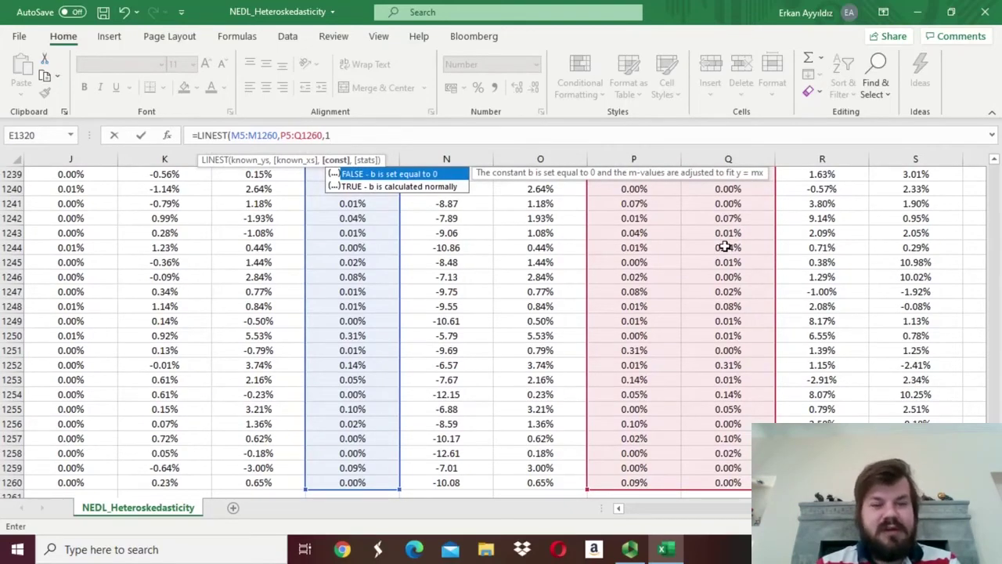
{"action": "type", "text": ",1"}
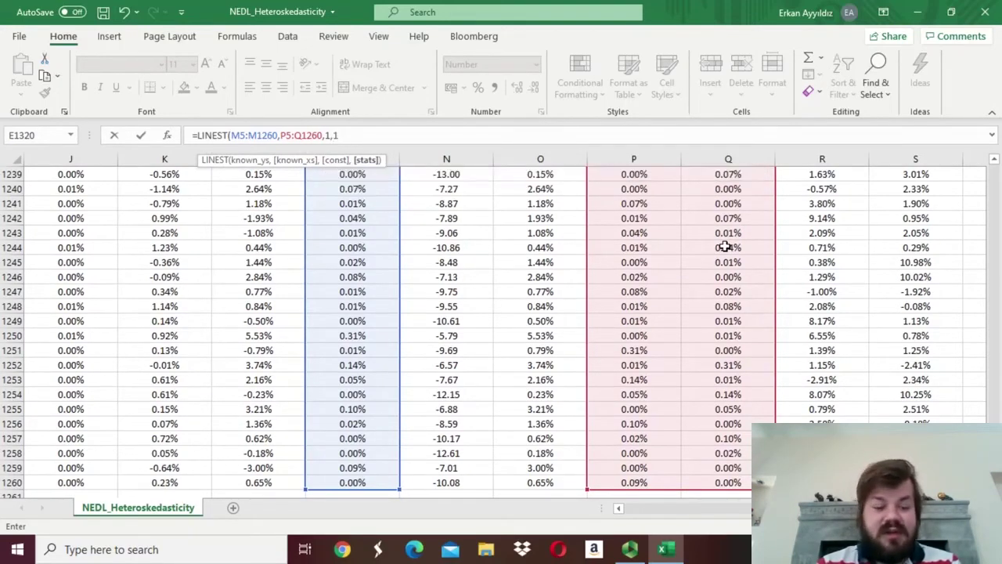
{"action": "type", "text": ")"}
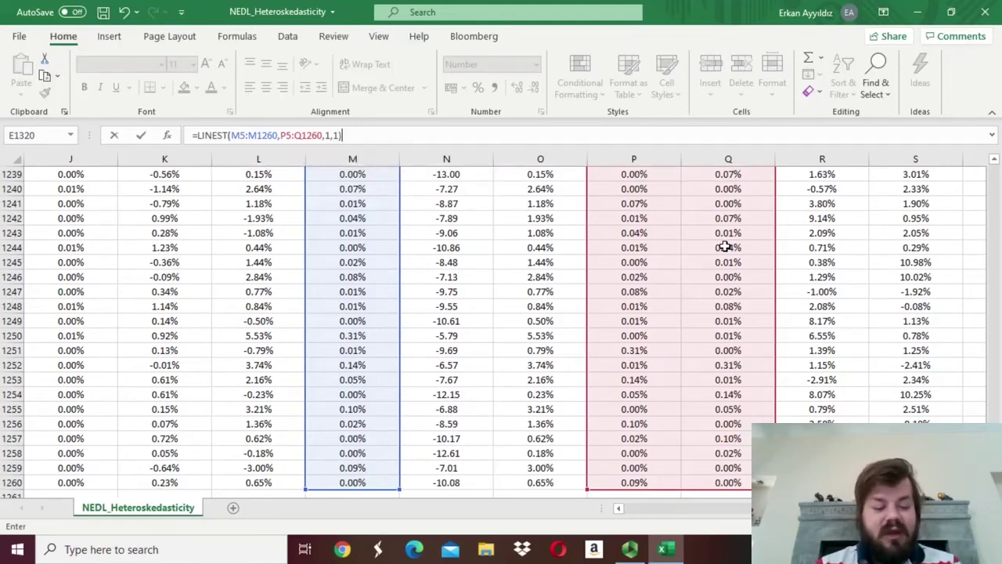
{"action": "key", "text": "ctrl+shift+Return"}
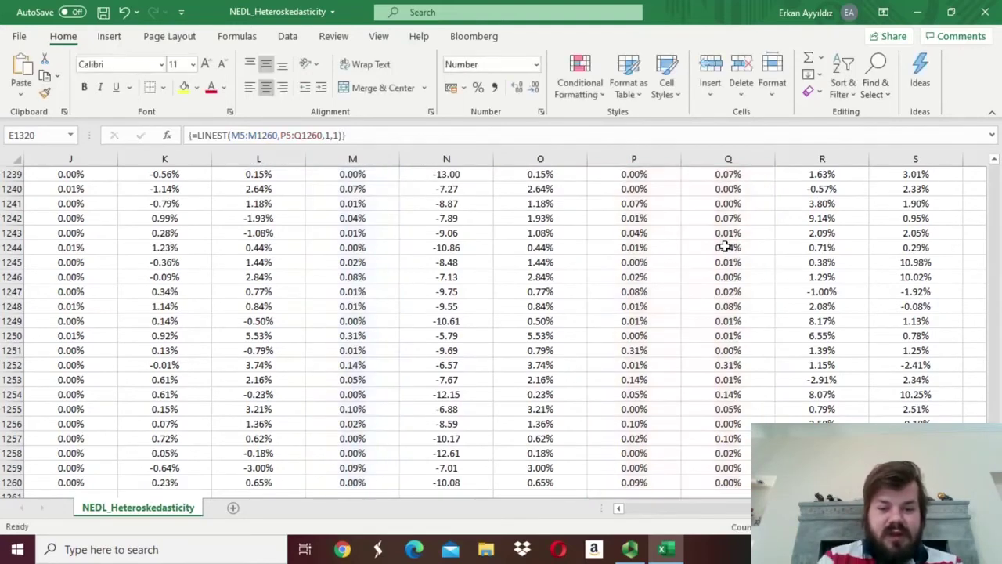
Step: Compare the ARCH (1) lag coefficient and standard error with the ARCH (2) lag 1 ones, and examine the lag 2 coefficient
{"action": "key", "text": "Left"}
{"action": "key", "text": "Left"}
{"action": "key", "text": "Left"}
{"action": "key", "text": "Down"}
{"action": "key", "text": "Down"}
{"action": "key", "text": "Down"}
{"action": "key", "text": "Down"}
{"action": "key", "text": "Down"}
{"action": "key", "text": "Down"}
{"action": "key", "text": "Down"}
{"action": "key", "text": "Down"}
{"action": "key", "text": "Down"}
{"action": "key", "text": "Down"}
{"action": "key", "text": "Down"}
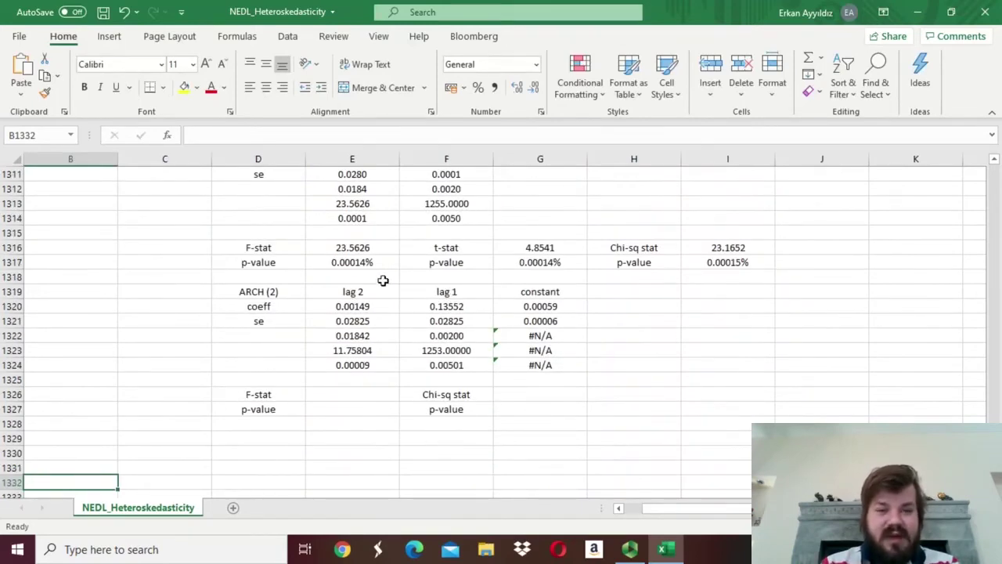
{"action": "left_click", "coordinate": [443, 307]}
{"action": "key", "text": "ctrl+Up"}
{"action": "key", "text": "ctrl+Up"}
{"action": "key", "text": "ctrl+Up"}
{"action": "key", "text": "ctrl+Up"}
{"action": "key", "text": "ctrl+Up"}
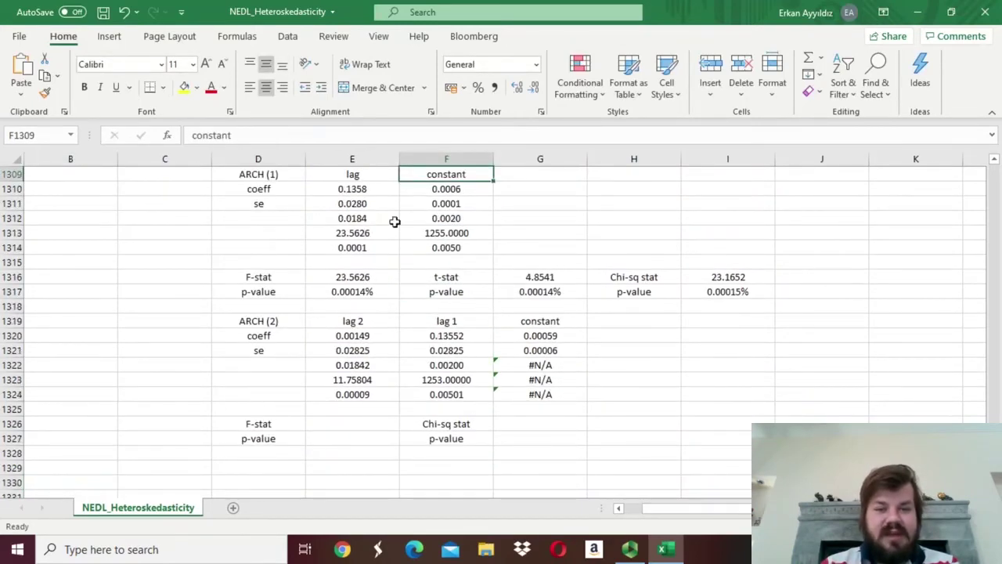
{"action": "left_click_drag", "start_coordinate": [353, 189], "coordinate": [350, 203]}
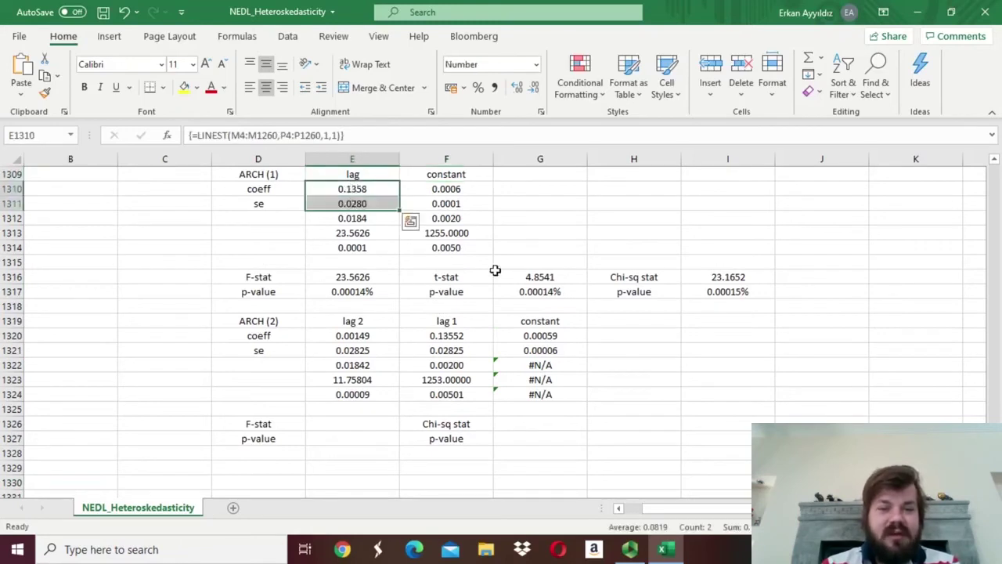
{"action": "left_click_drag", "start_coordinate": [445, 335], "coordinate": [444, 352]}
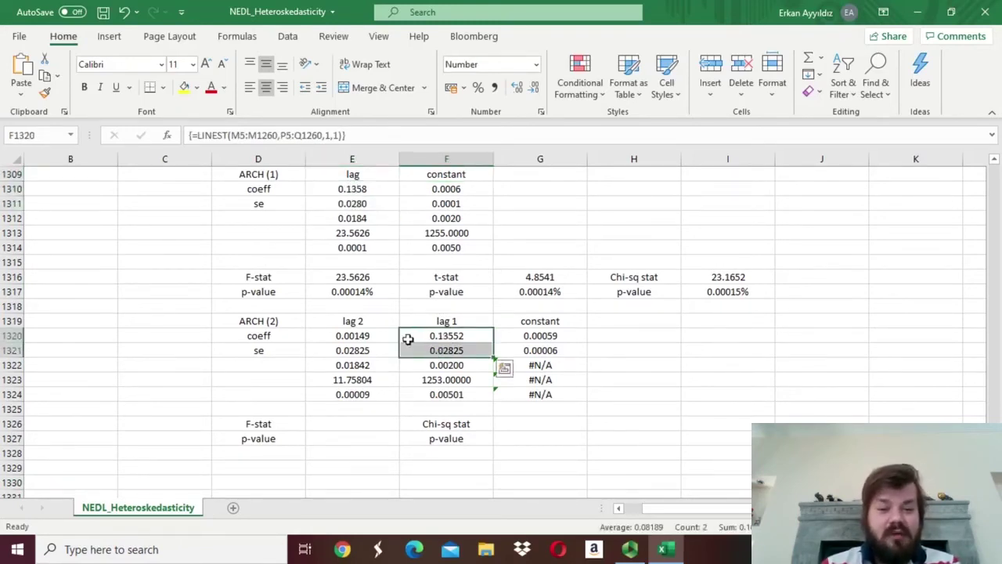
{"action": "left_click", "coordinate": [266, 335]}
{"action": "left_click", "coordinate": [344, 335]}
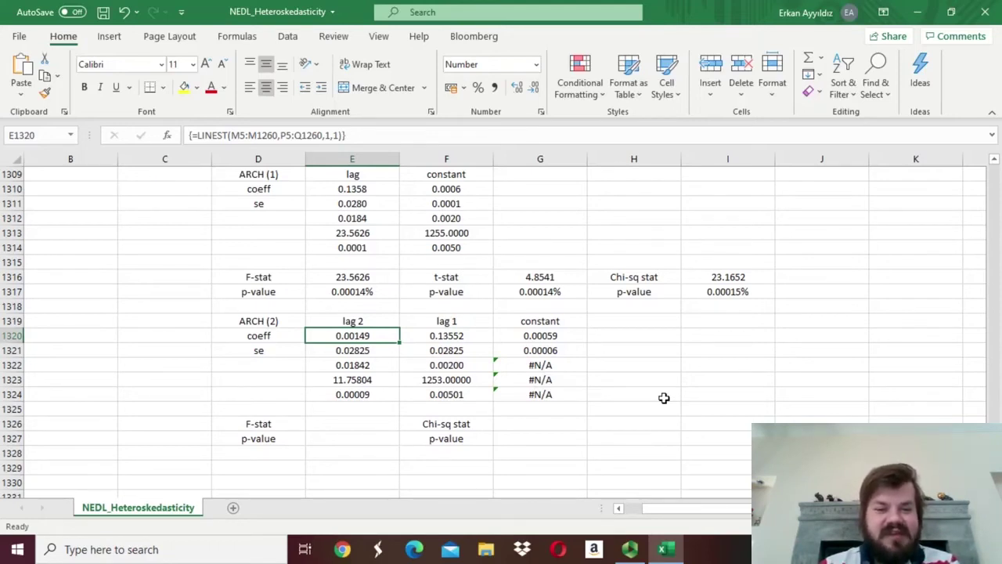
Step: Calculate the ARCH (2) F-stat in E1326 from the R-squared and degrees of freedom, =E1322/(1-E1322)*F1323/2
{"action": "left_click", "coordinate": [353, 423]}
{"action": "left_click", "coordinate": [548, 426]}
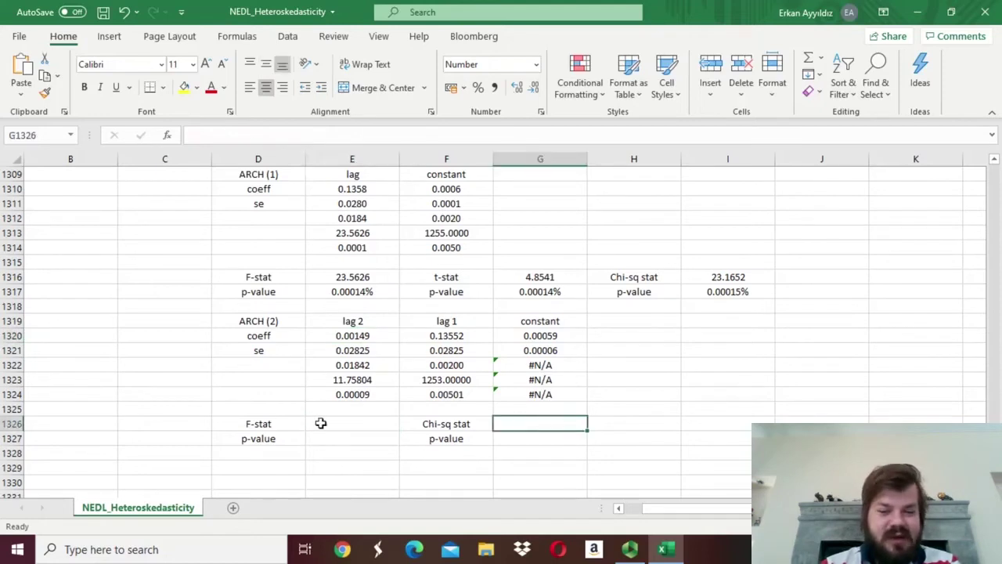
{"action": "left_click", "coordinate": [355, 423]}
{"action": "type", "text": "="}
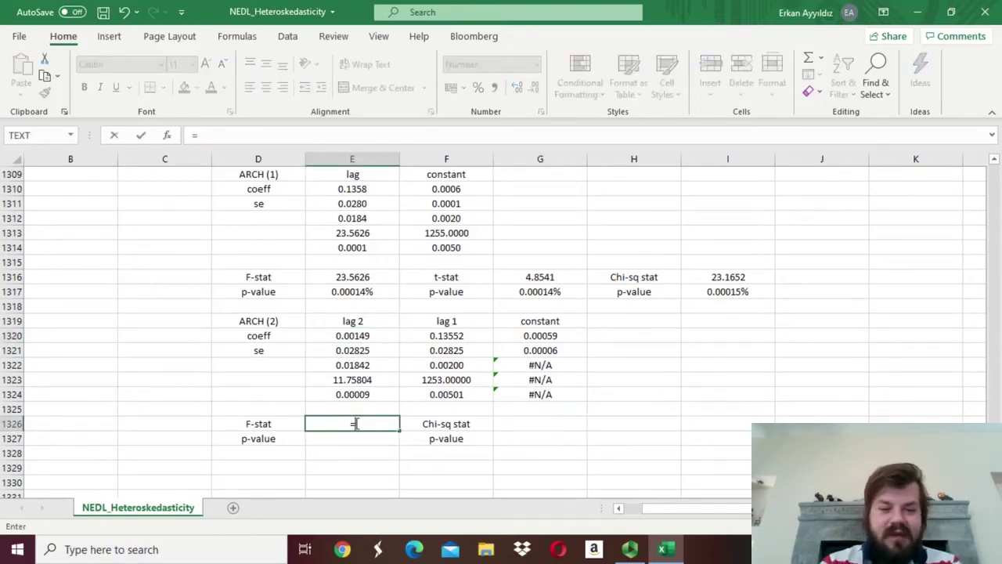
{"action": "left_click", "coordinate": [340, 366]}
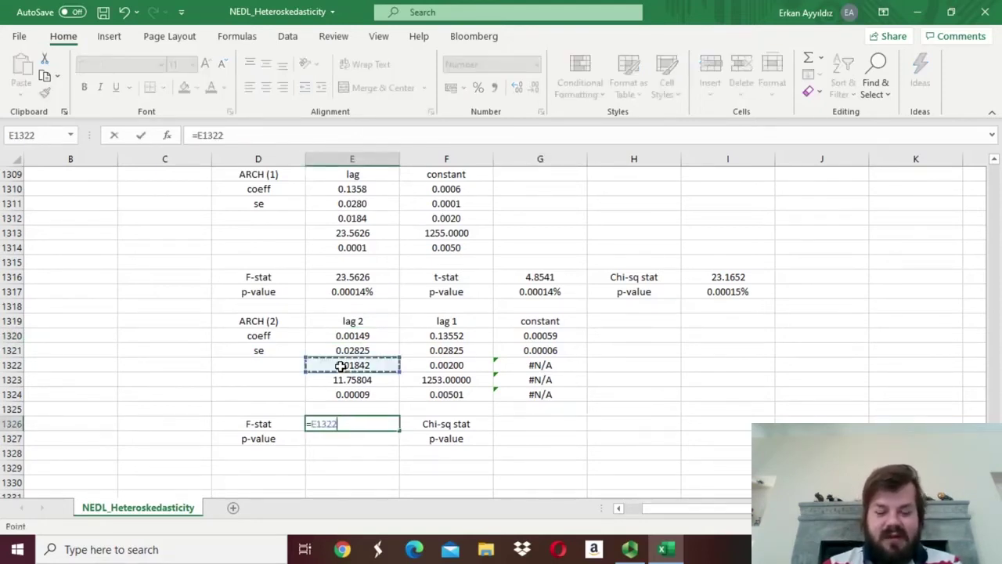
{"action": "type", "text": "/(1-"}
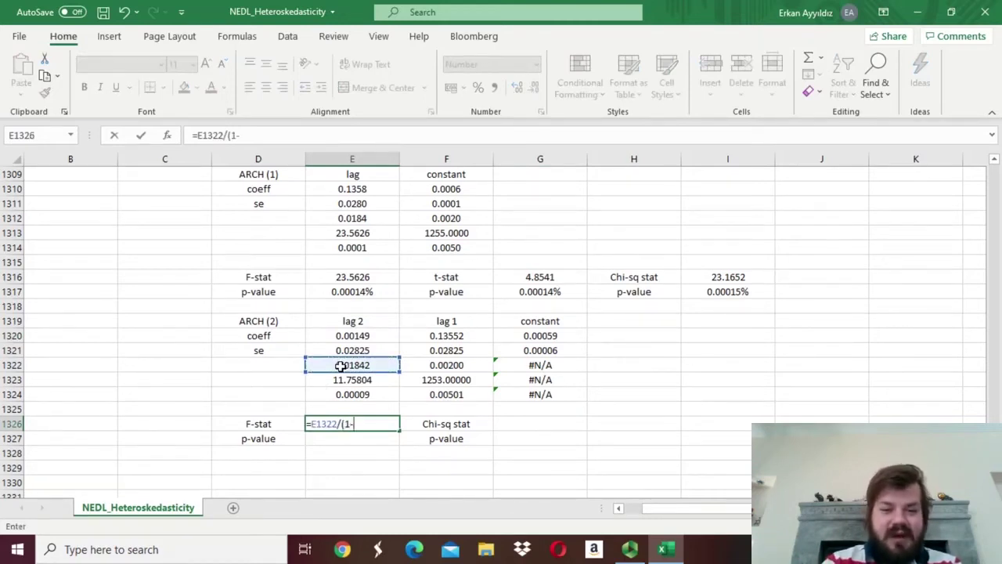
{"action": "left_click", "coordinate": [341, 366]}
{"action": "type", "text": ")"}
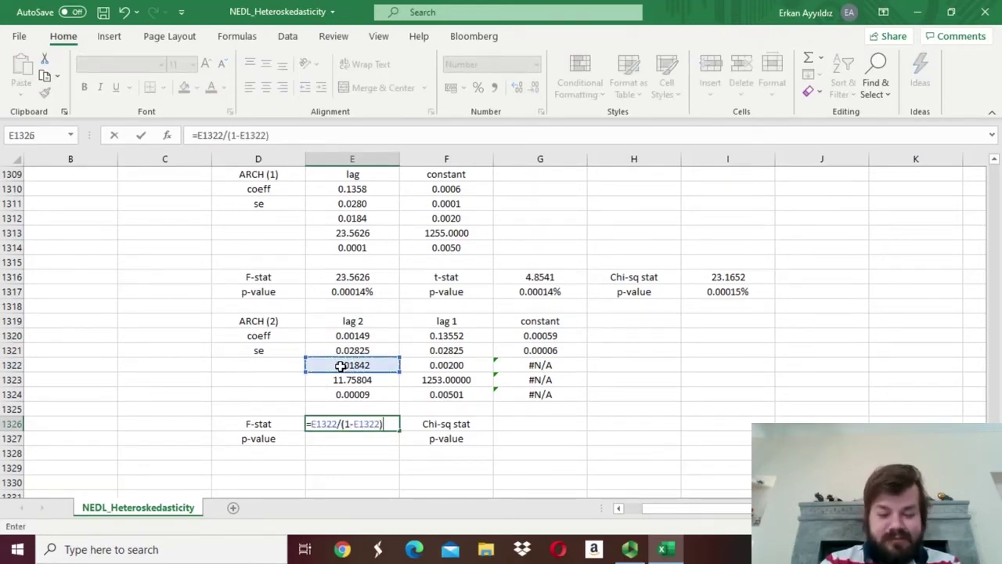
{"action": "type", "text": "*"}
{"action": "left_click", "coordinate": [440, 377]}
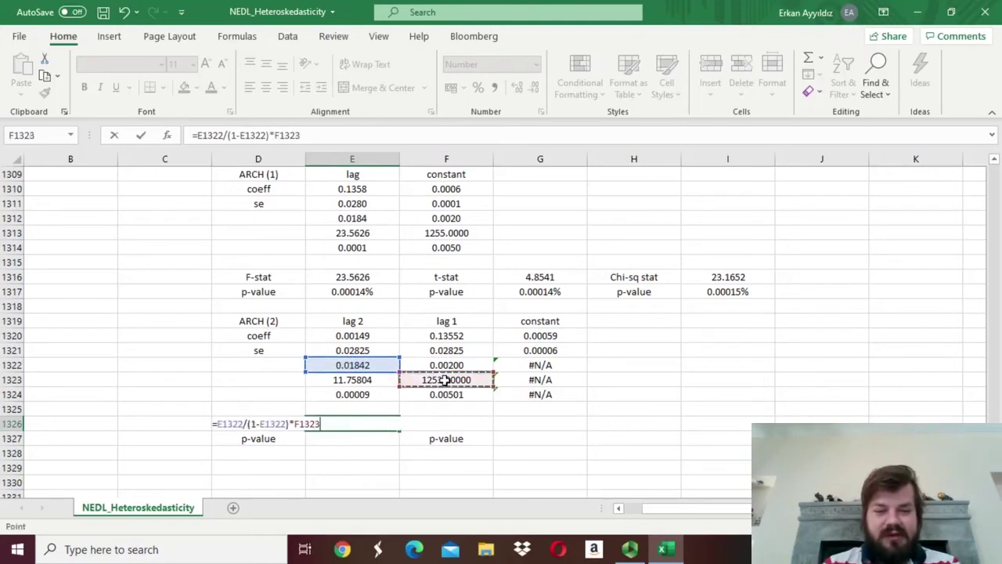
{"action": "type", "text": "/"}
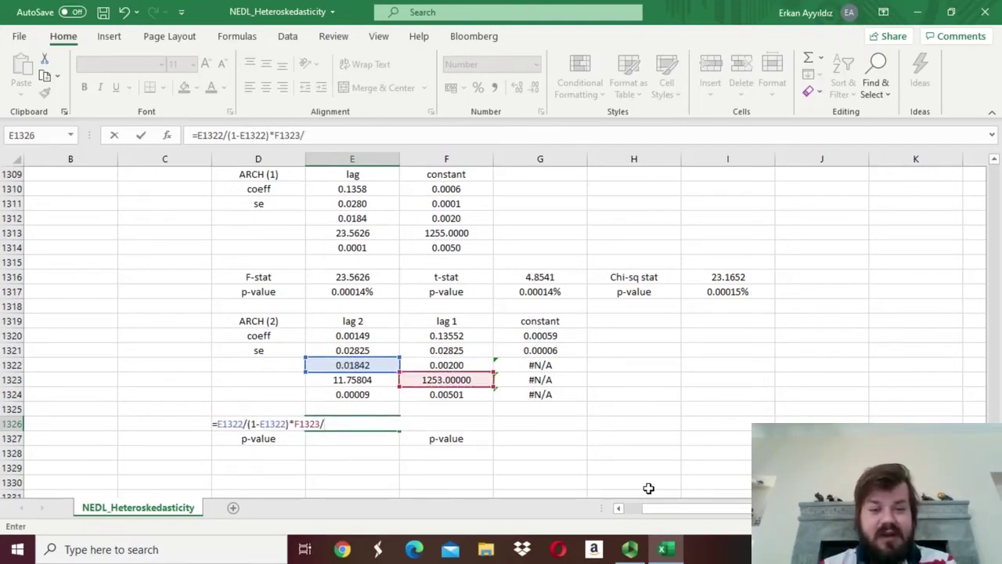
{"action": "type", "text": "2"}
{"action": "key", "text": "Return"}
{"action": "key", "text": "Up"}
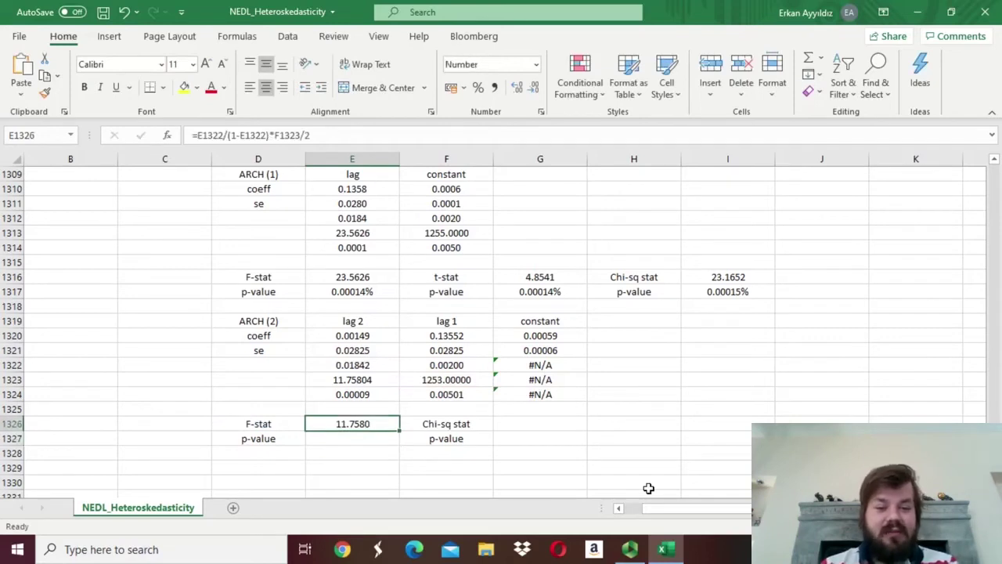
Step: Calculate the ARCH (2) F-stat's p-value in E1327 as =F.DIST.RT(E1326,2,F1323) and compare it with the ARCH (1) F-stat p-value
{"action": "key", "text": "Down"}
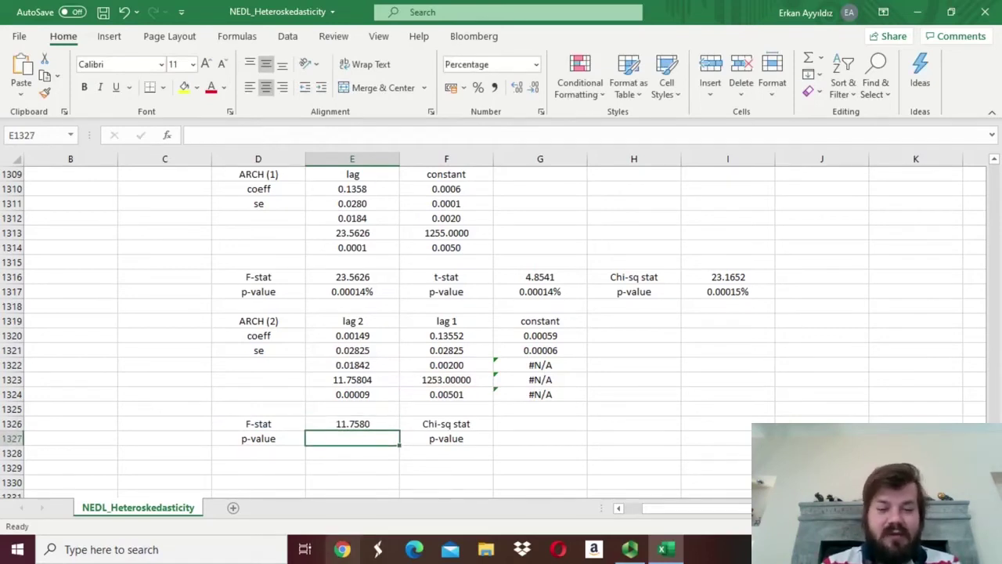
{"action": "type", "text": "=F"}
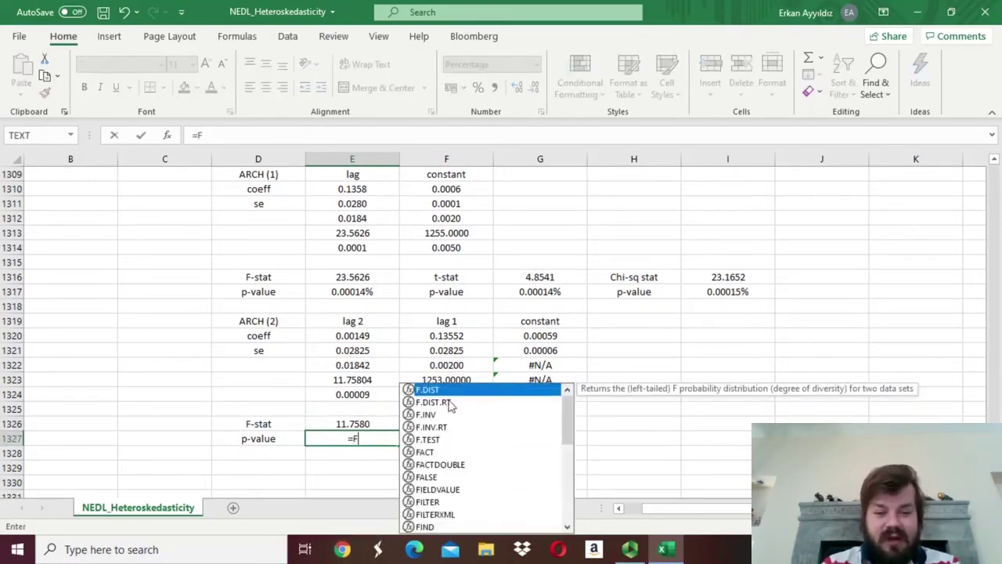
{"action": "double_click", "coordinate": [434, 402]}
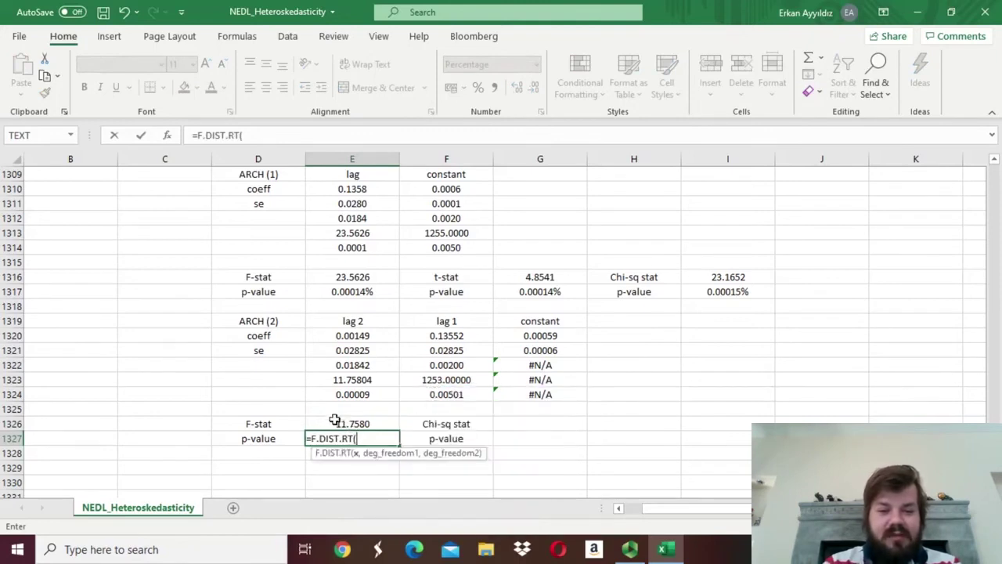
{"action": "left_click", "coordinate": [334, 422]}
{"action": "type", "text": ",2"}
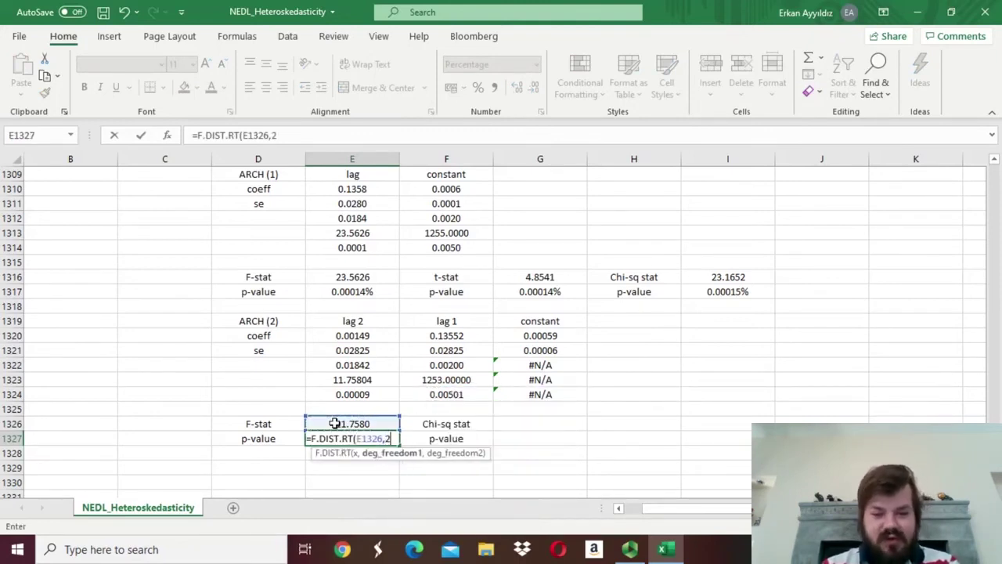
{"action": "type", "text": ","}
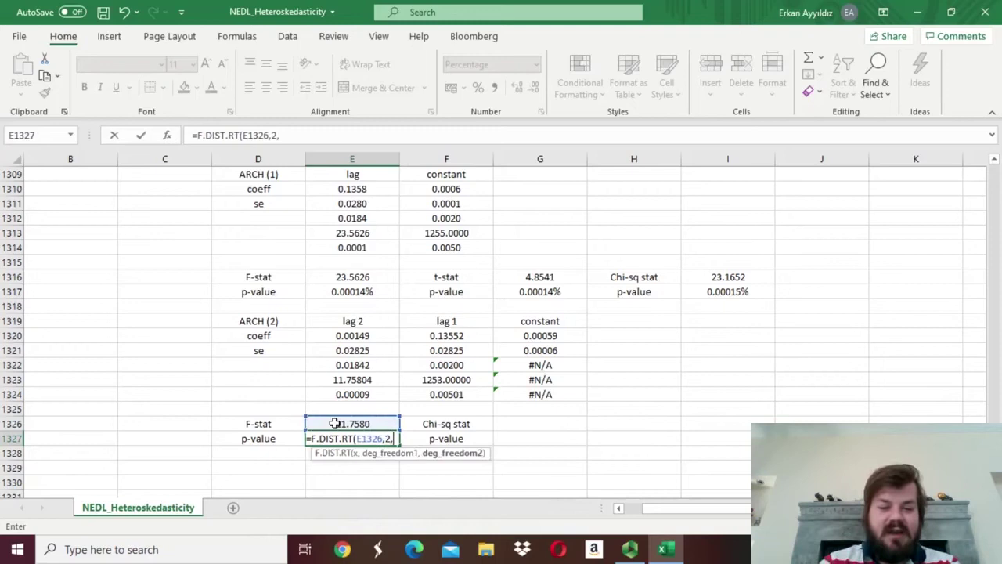
{"action": "left_click", "coordinate": [462, 379]}
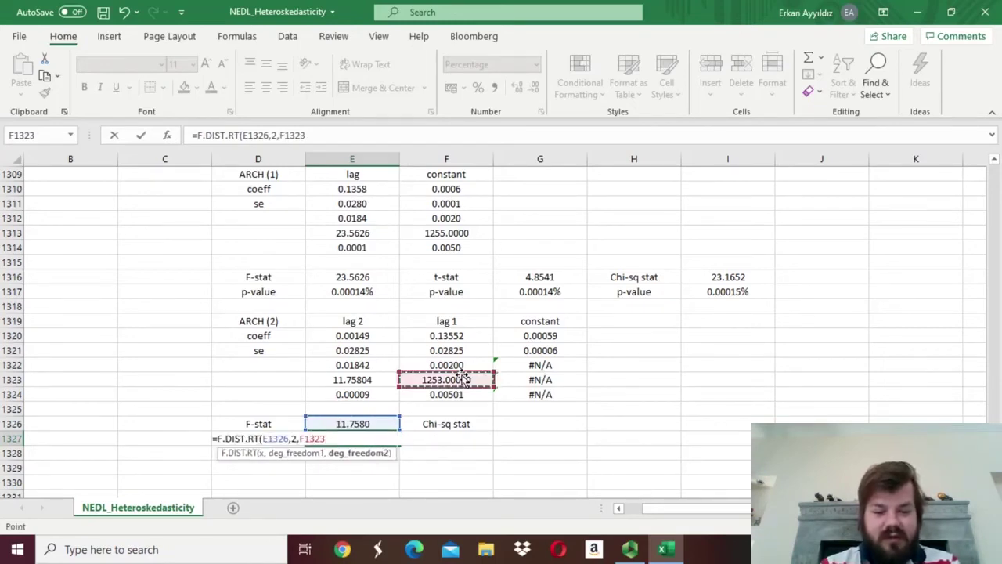
{"action": "type", "text": ")"}
{"action": "key", "text": "Return"}
{"action": "key", "text": "Up"}
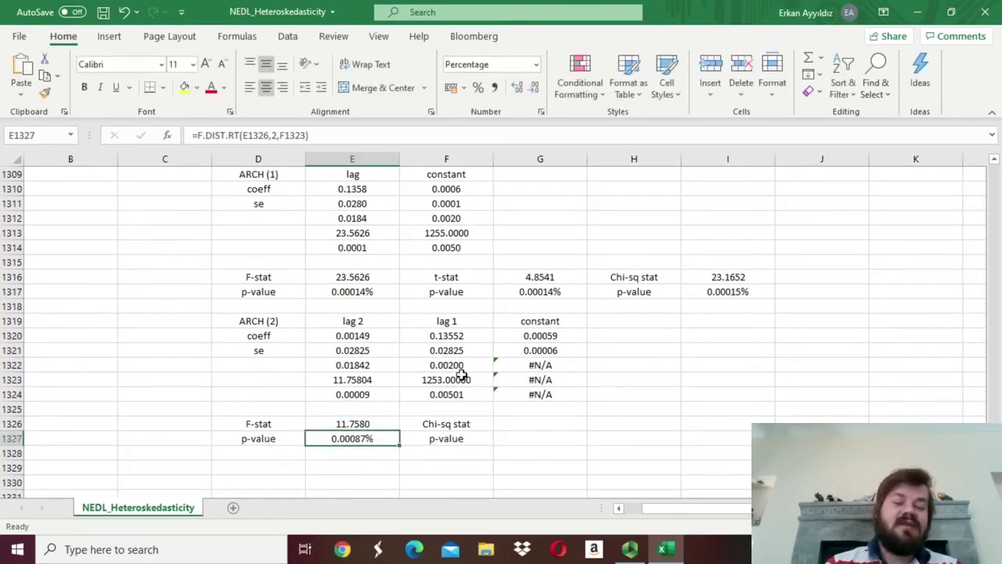
{"action": "left_click", "coordinate": [367, 295], "text": "ctrl"}
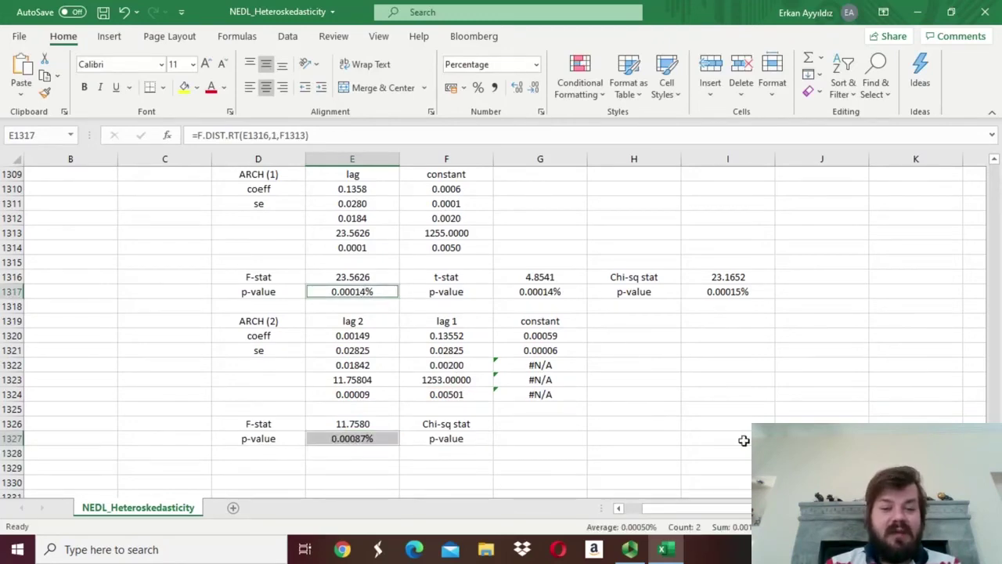
Step: Examine the ARCH (2) F-stat's p-value together with the lag 2 coefficient and standard error
{"action": "left_click", "coordinate": [337, 435]}
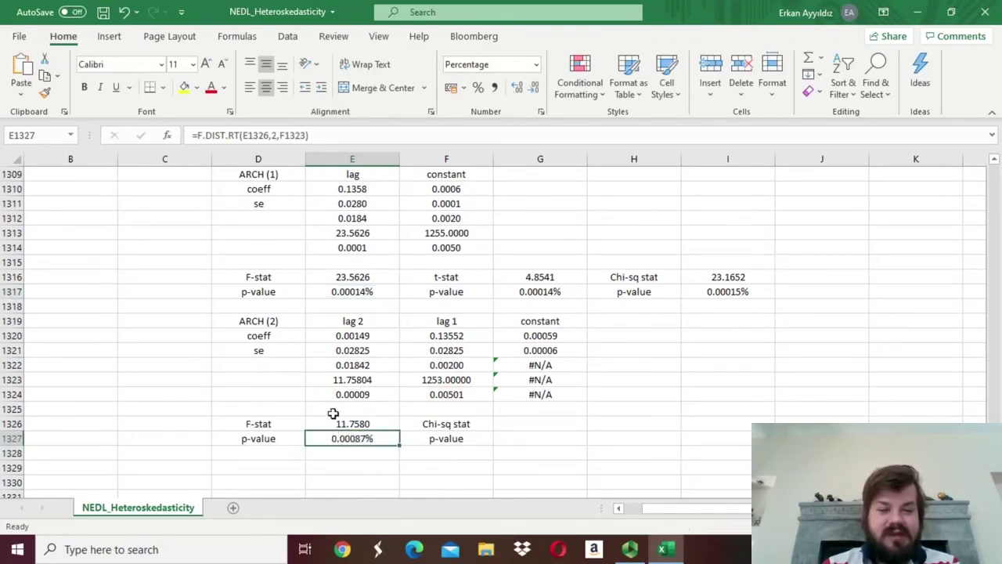
{"action": "left_click", "coordinate": [333, 320]}
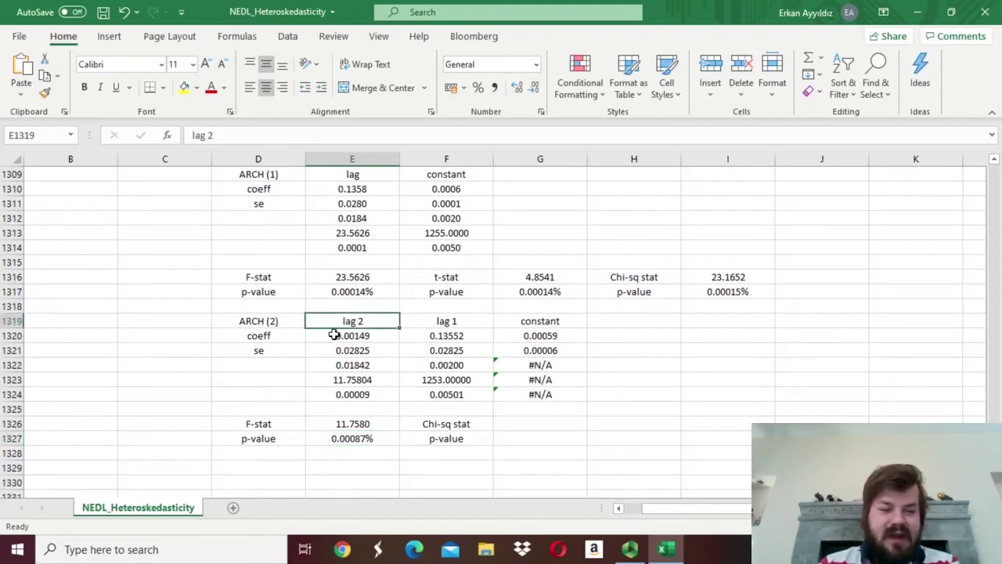
{"action": "left_click_drag", "start_coordinate": [333, 335], "coordinate": [337, 351]}
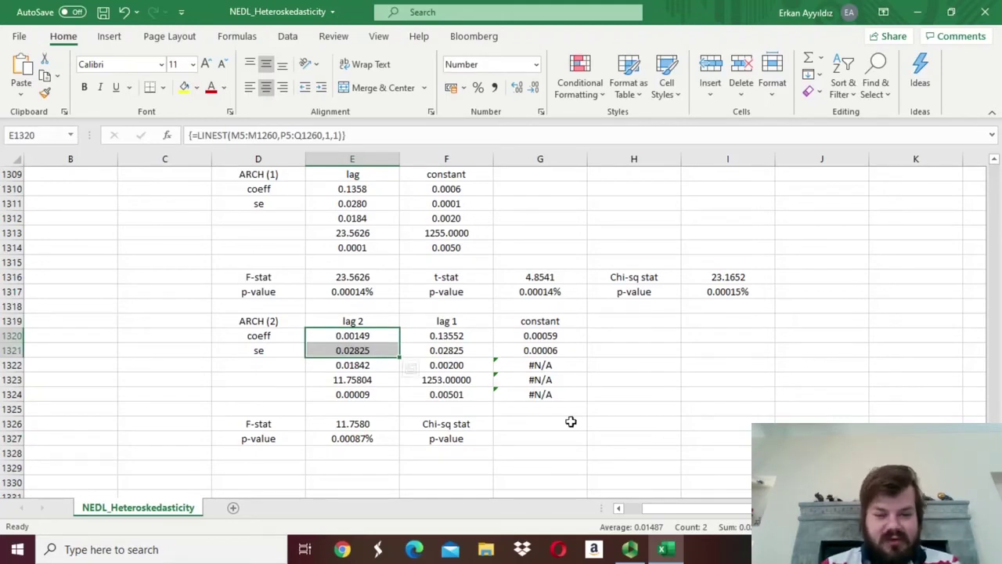
Step: Calculate the ARCH (2) Chi-sq stat in G1326 as R-squared times the number of observations, =E1322*1256
{"action": "left_click", "coordinate": [542, 422]}
{"action": "type", "text": "="}
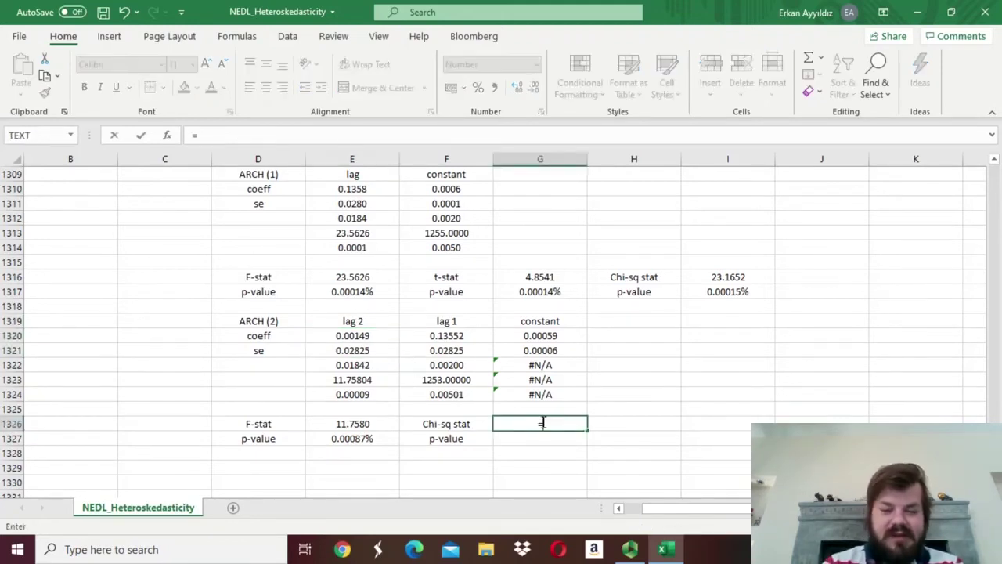
{"action": "left_click", "coordinate": [344, 365]}
{"action": "type", "text": "*"}
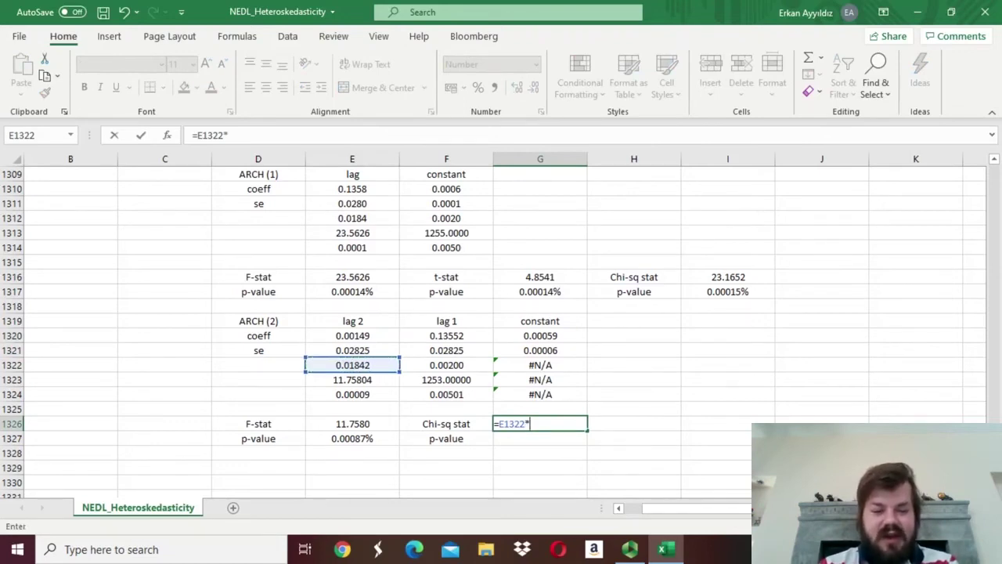
{"action": "type", "text": "1256"}
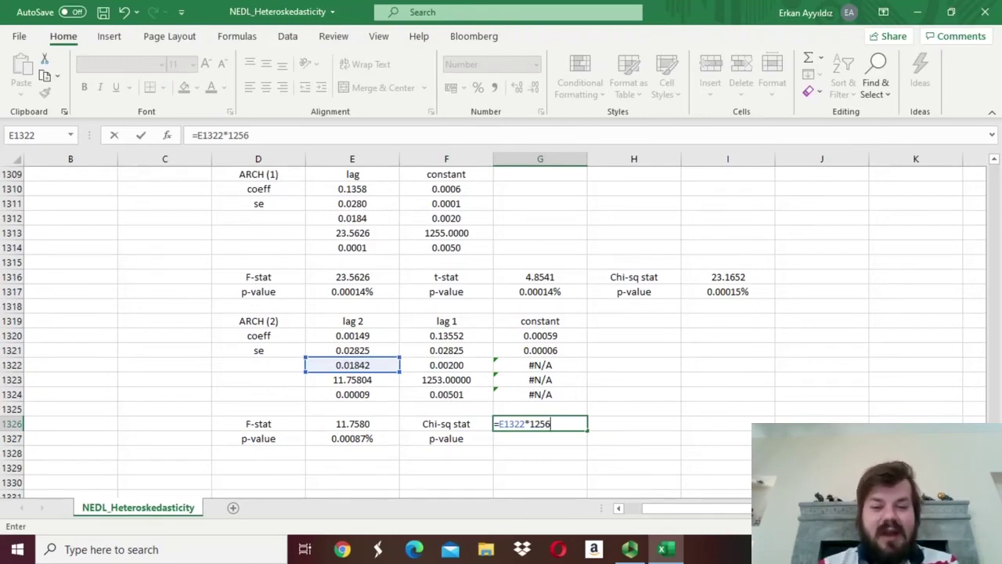
{"action": "key", "text": "Return"}
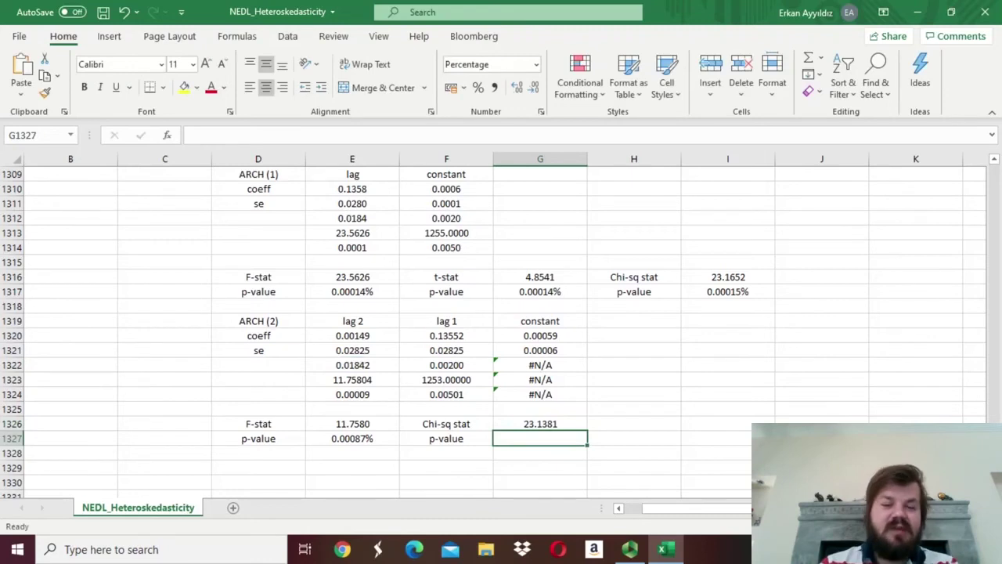
Step: Calculate the ARCH (2) Chi-sq stat's p-value in G1327 with two degrees of freedom, =CHISQ.DIST.RT(G1326,2)
{"action": "type", "text": "=CH"}
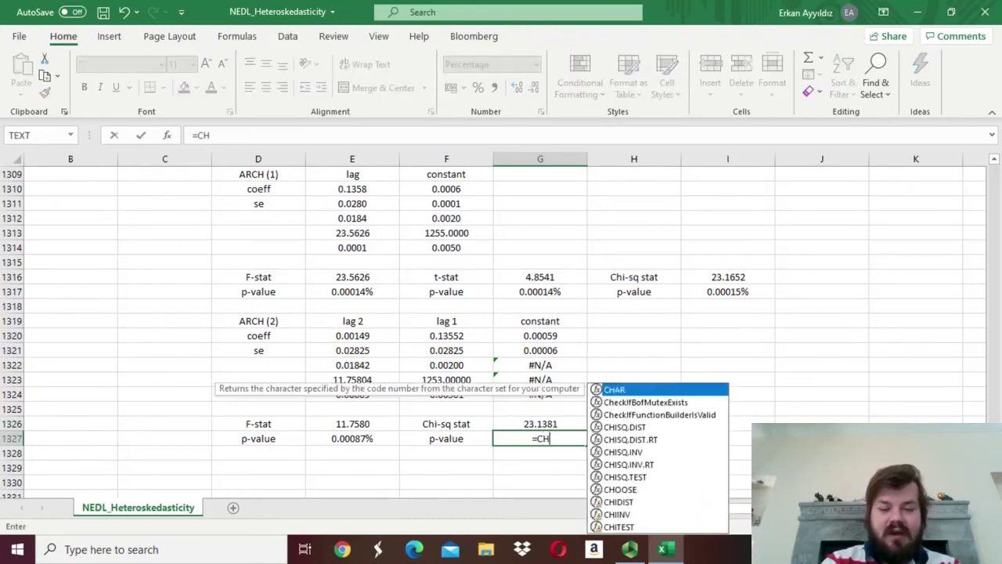
{"action": "double_click", "coordinate": [647, 439]}
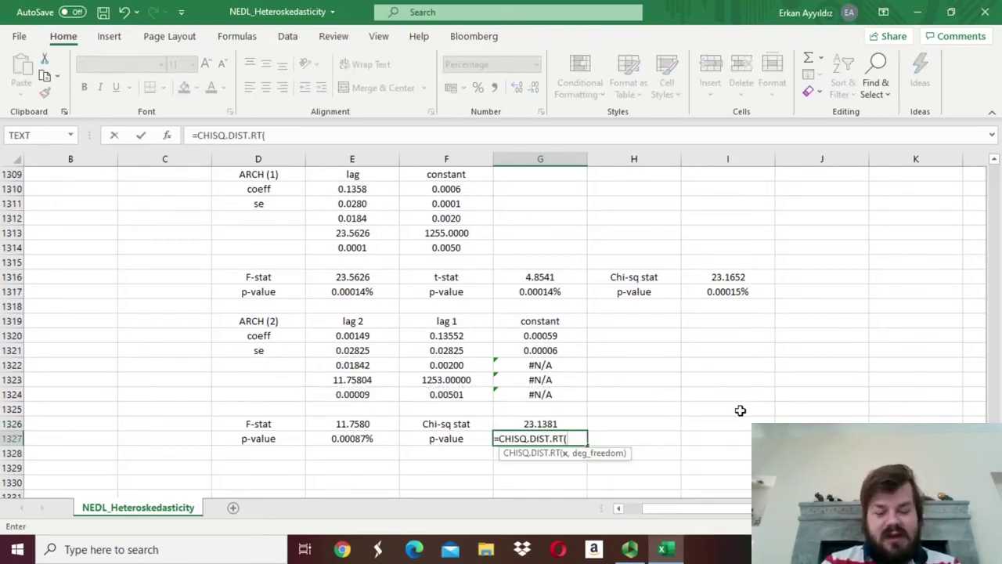
{"action": "left_click", "coordinate": [545, 422]}
{"action": "type", "text": ",2)"}
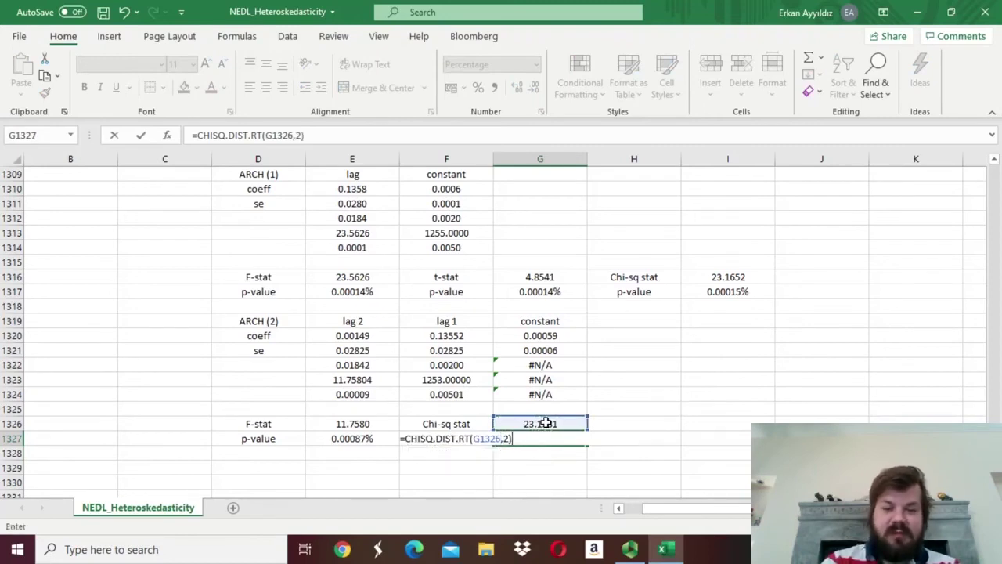
{"action": "key", "text": "Return"}
{"action": "key", "text": "Up"}
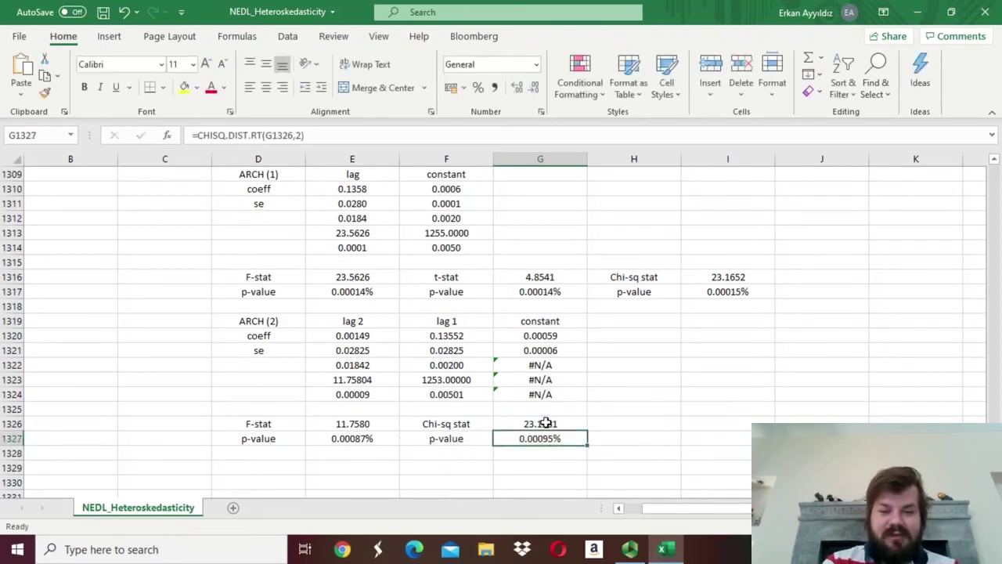
Step: Compare the ARCH (2) F-stat and Chi-sq p-values, and review the ARCH (1) results against the ARCH (2) results
{"action": "left_click", "coordinate": [353, 438], "text": "ctrl"}
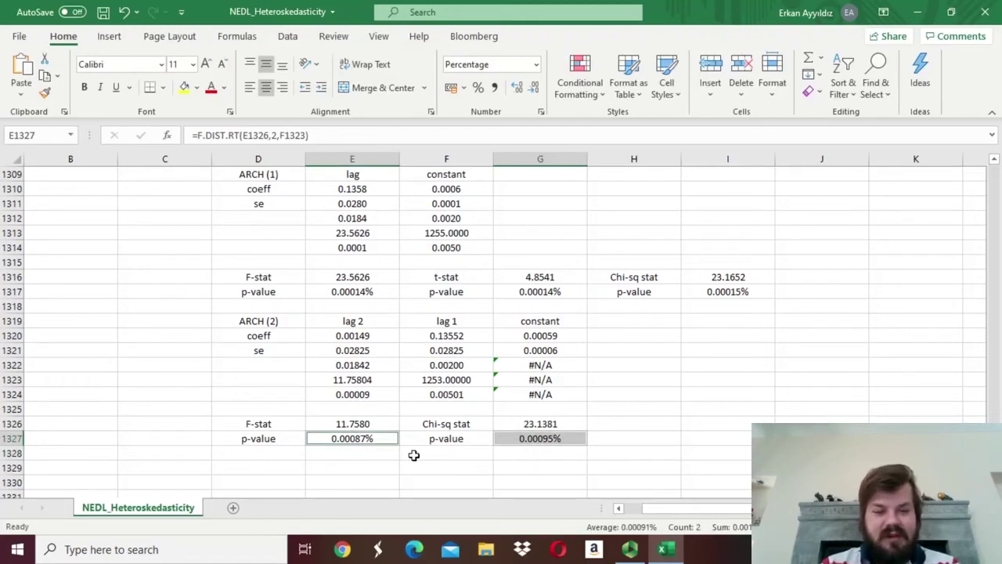
{"action": "left_click", "coordinate": [351, 443]}
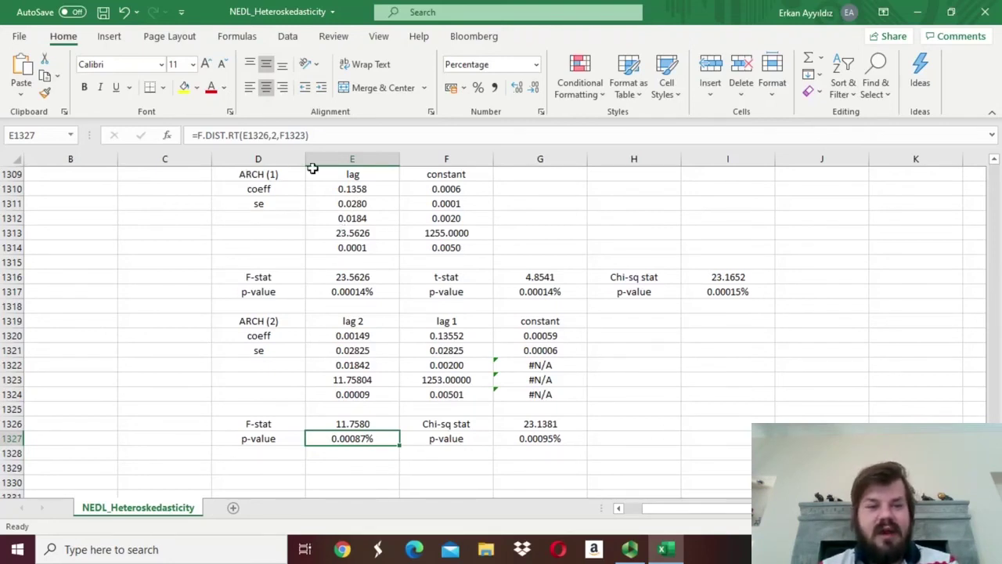
{"action": "left_click", "coordinate": [271, 174]}
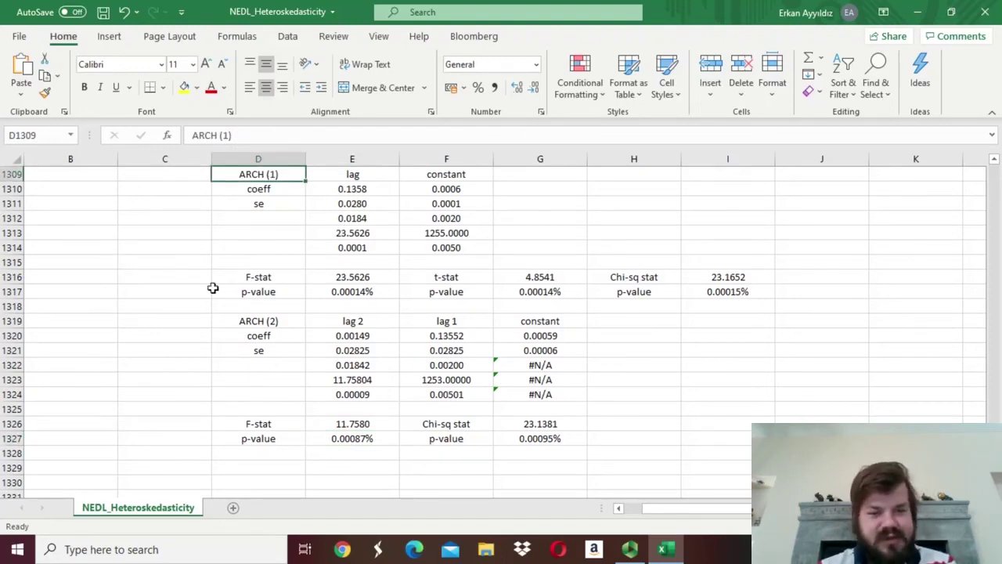
{"action": "left_click", "coordinate": [235, 321]}
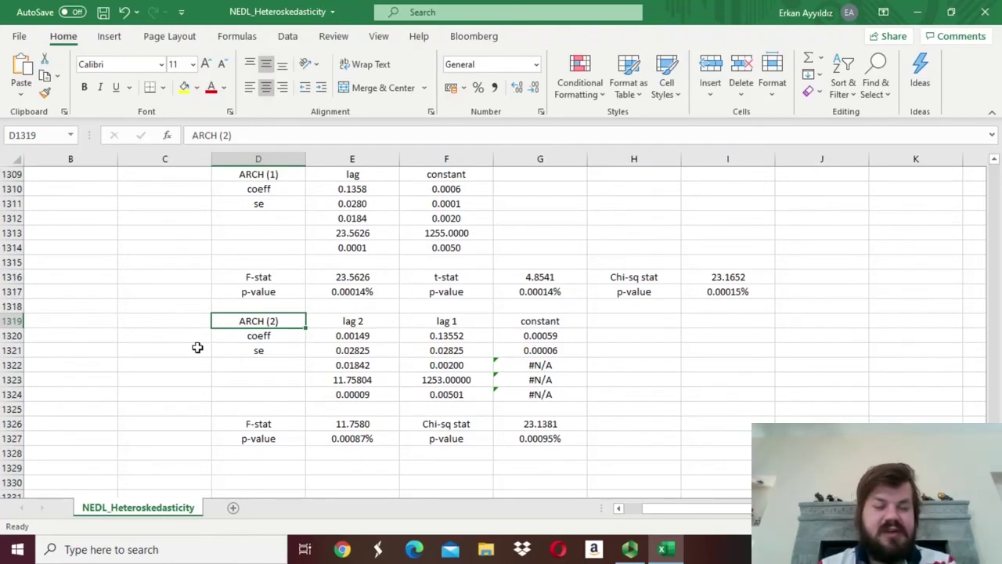
{"action": "left_click", "coordinate": [254, 175]}
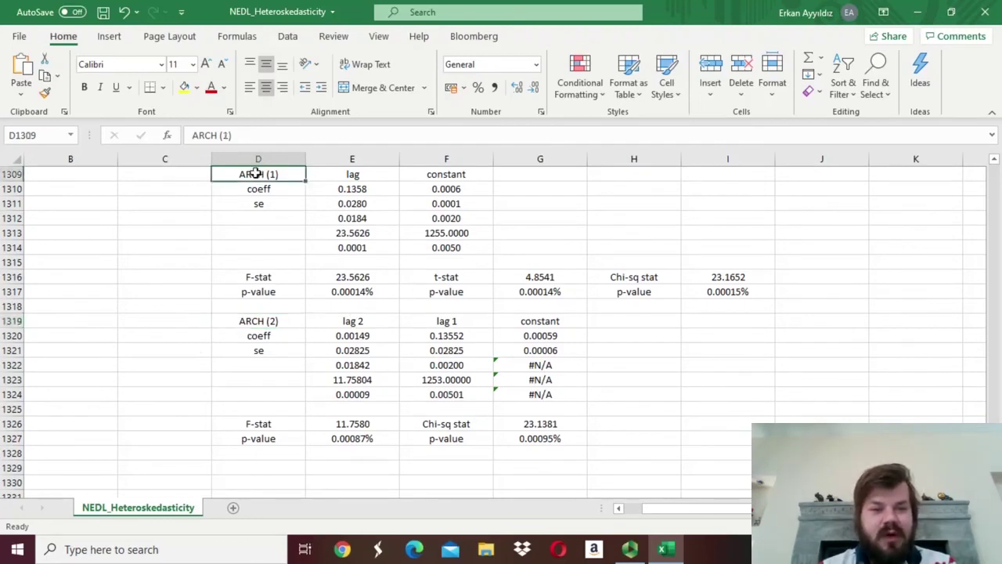